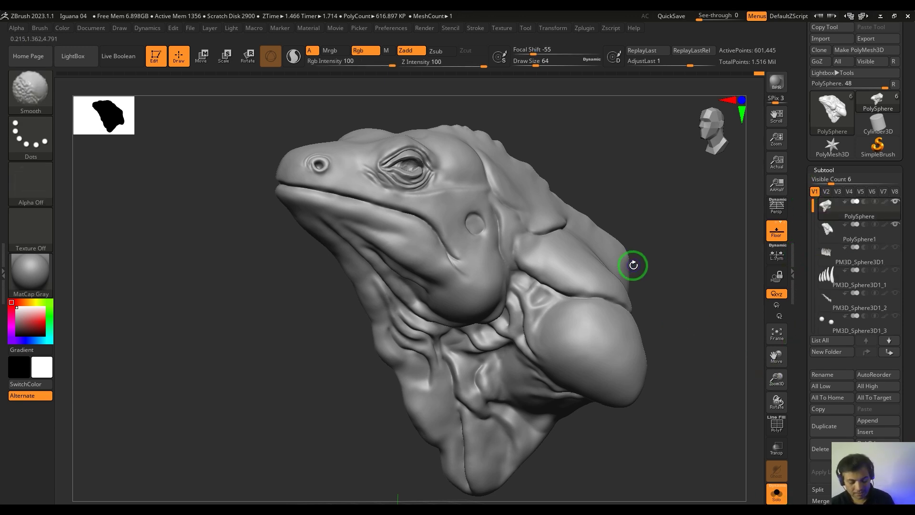
Show the polygon wireframe and make the retopologized head subtool PolySphere1 active.
key("shift+f")
left_click_drag(660, 227, 678, 256, "alt")
left_click_drag(674, 171, 613, 189, "alt")
left_click(613, 189, "alt")
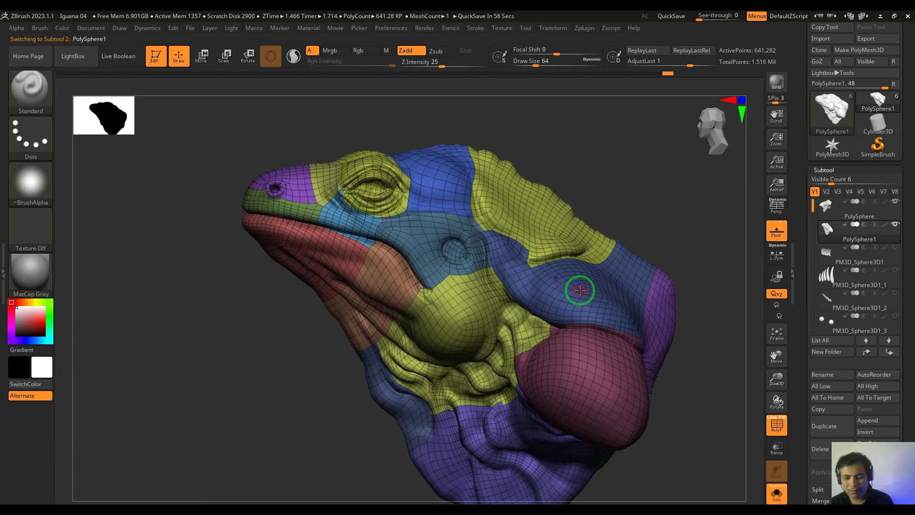
Lower the PolySphere1 head to subdivision level 1.
left_click(822, 170)
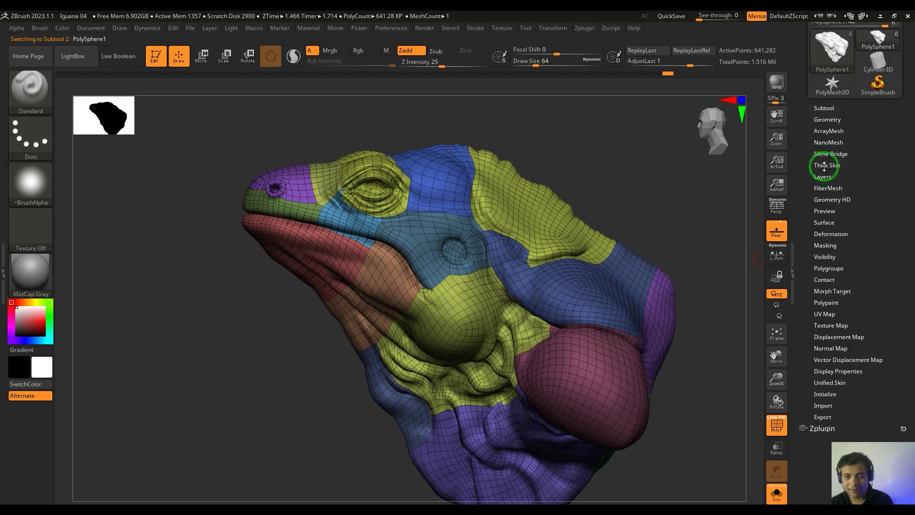
left_click(827, 121)
left_click_drag(837, 141, 804, 142)
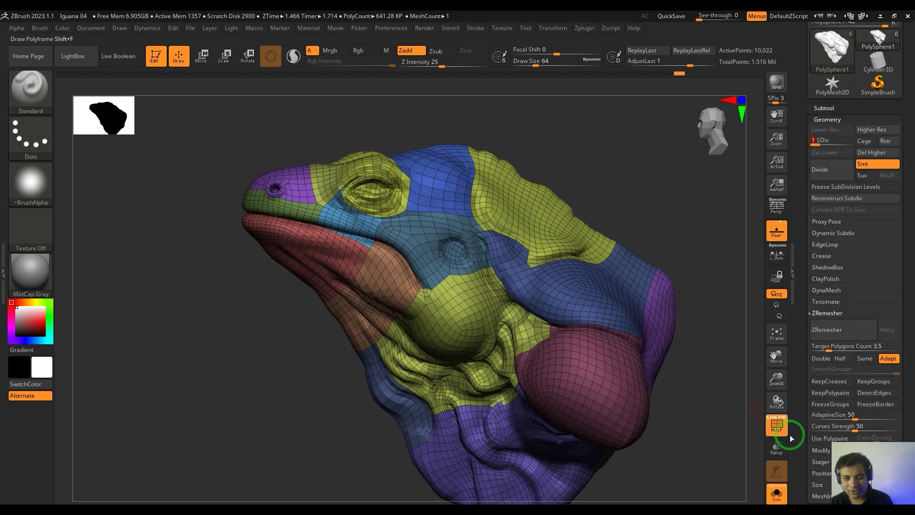
Morph the PolySphere1 head to its flat UV layout and face the UV islands to inspect them.
left_click(821, 313)
left_click_drag(888, 434, 887, 358)
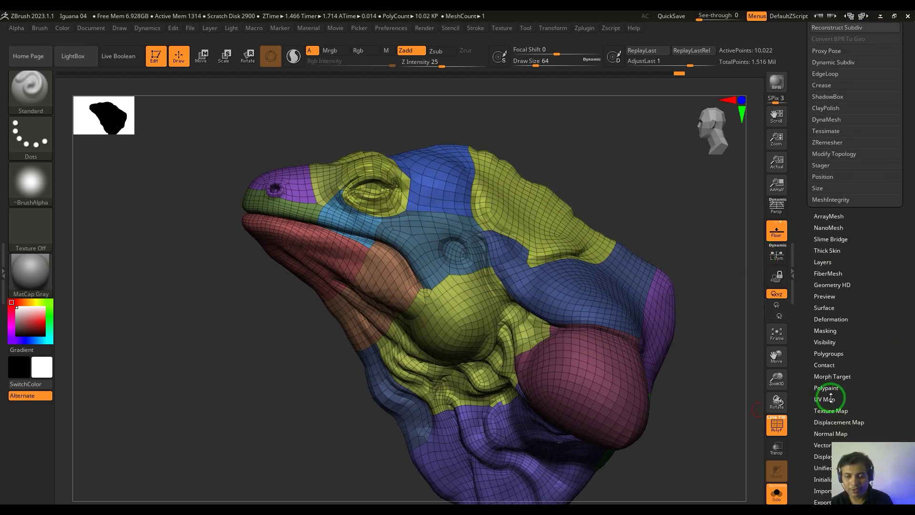
left_click(834, 398)
left_click(825, 231)
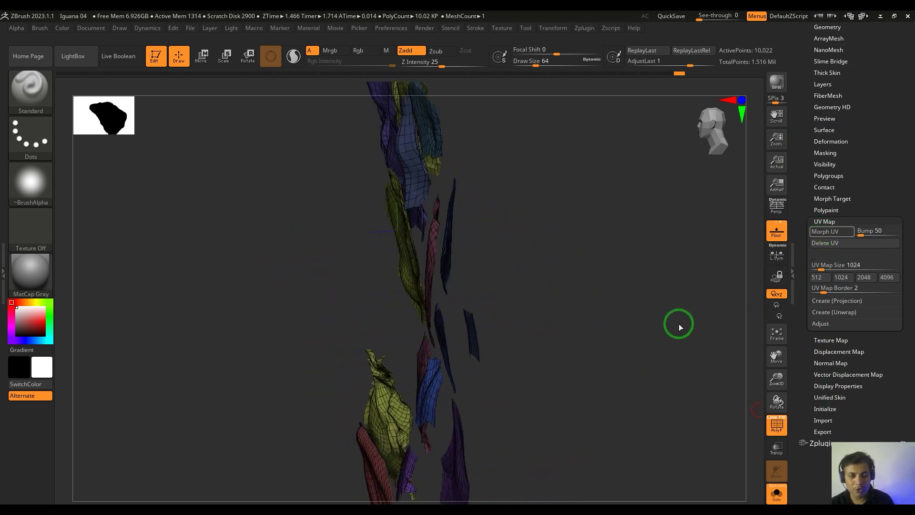
left_click_drag(630, 312, 180, 352)
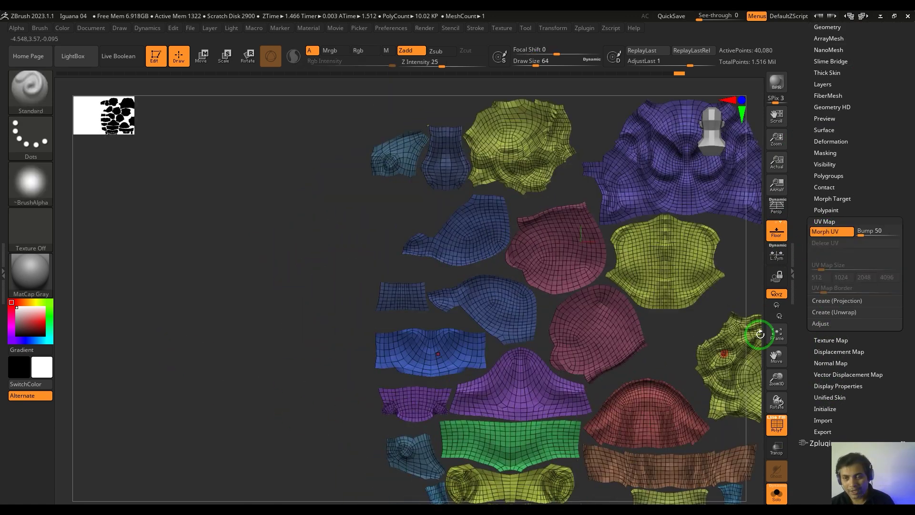
Turn off Morph UV to return PolySphere1 from the UV layout to its 3D head shape.
left_click(823, 221)
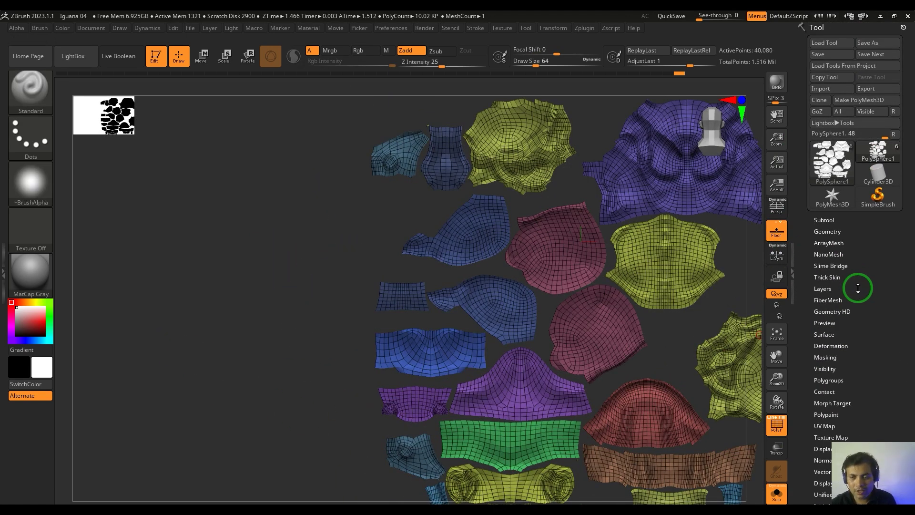
left_click(832, 219)
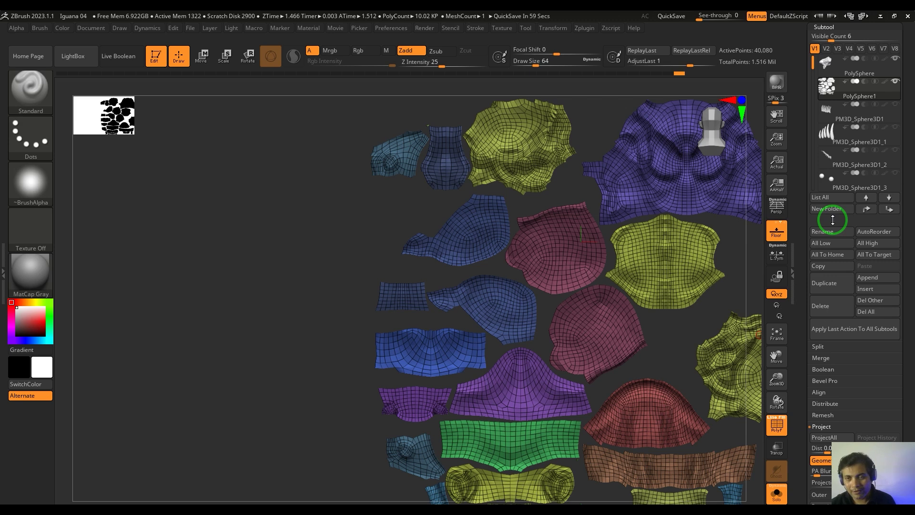
left_click_drag(893, 433, 911, 193)
left_click(825, 232)
left_click(833, 241)
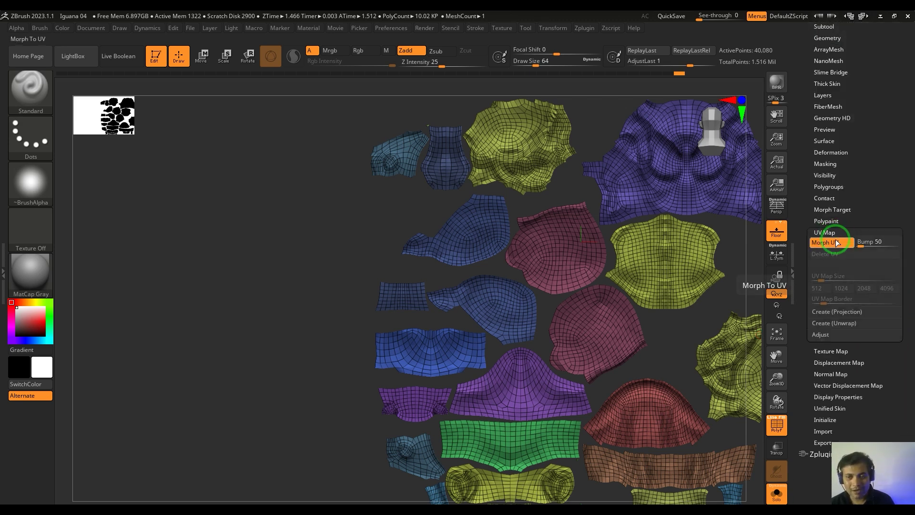
left_click(833, 243)
left_click_drag(657, 435, 712, 433)
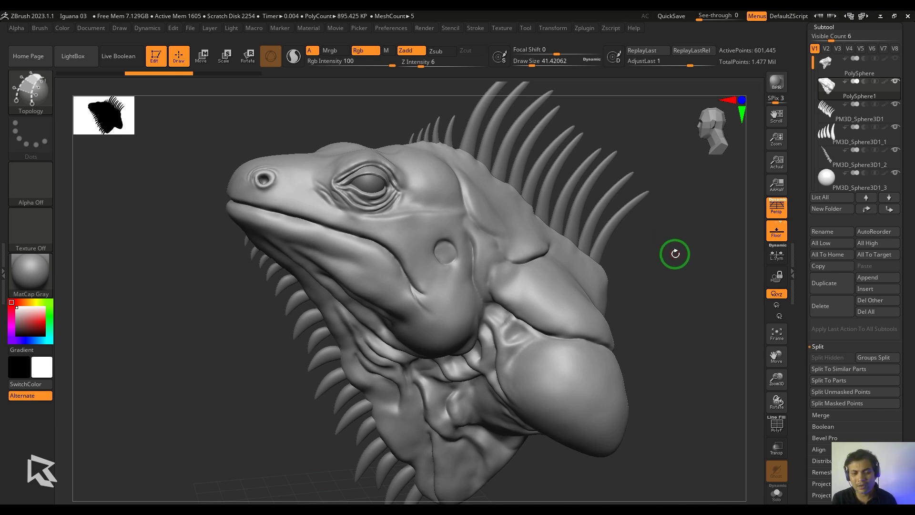
Inspect the iguana sculpt's neck folds and spikes, temporarily showing the wireframe to examine the mesh density.
left_click_drag(678, 268, 610, 164)
left_click_drag(682, 113, 707, 228)
left_click_drag(756, 200, 516, 241)
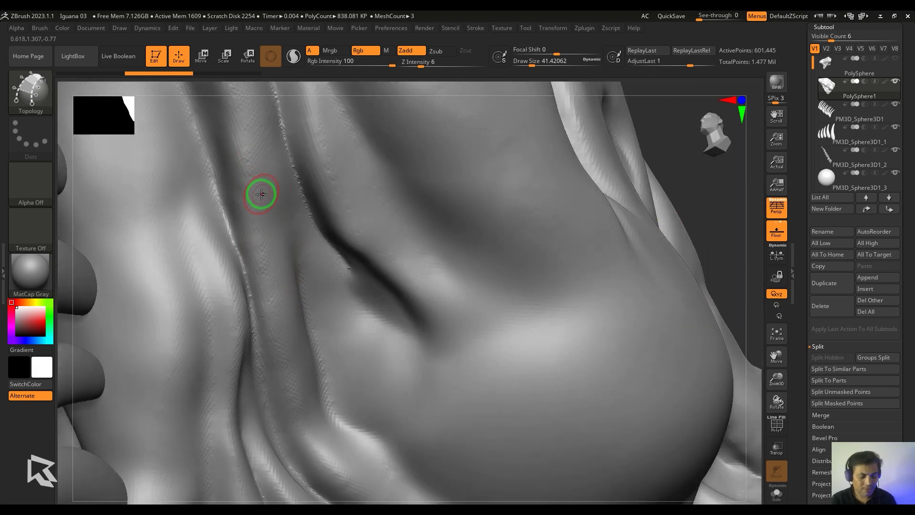
key("shift+f")
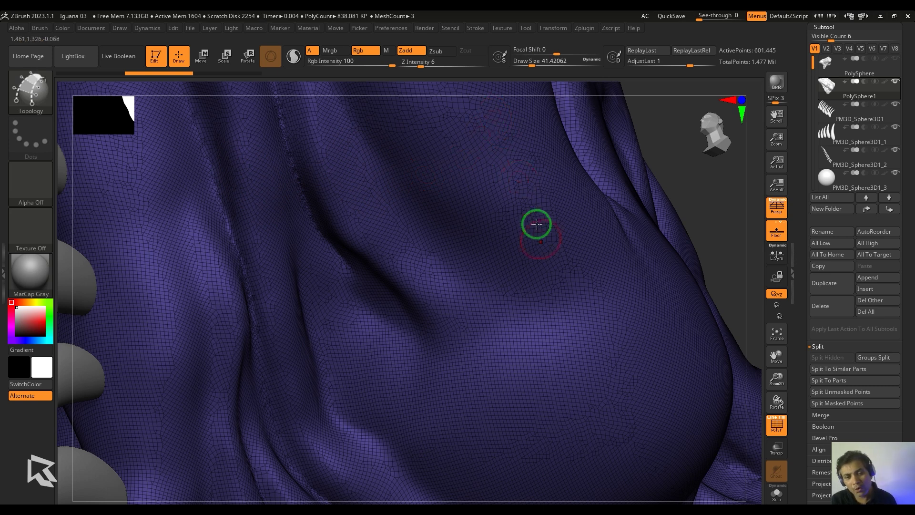
left_click_drag(725, 254, 642, 311, "alt")
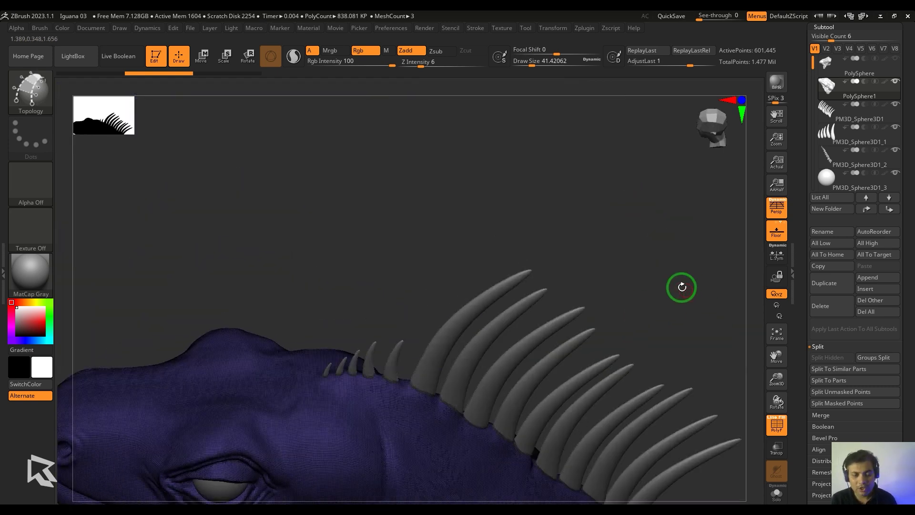
key("shift+f")
left_click_drag(682, 287, 710, 278)
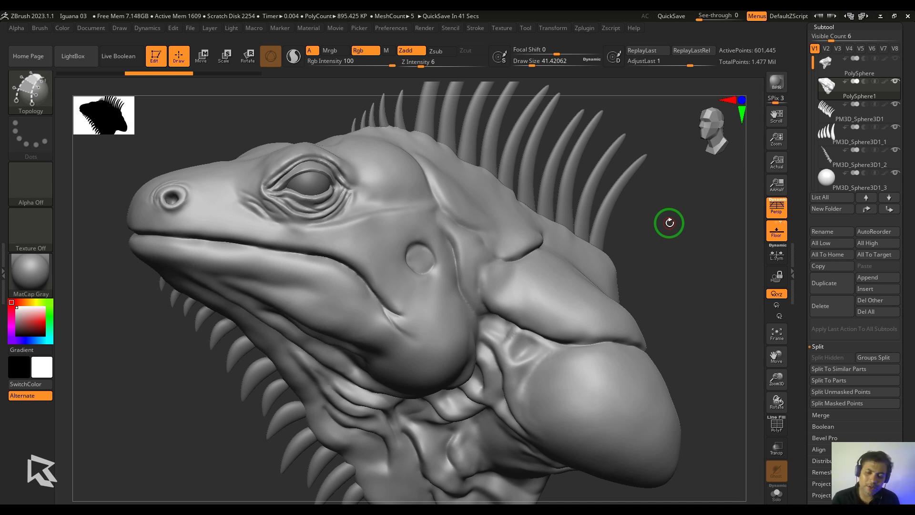
Open the ZRemesher settings for the PolySphere1 head.
left_click_drag(910, 377, 913, 286)
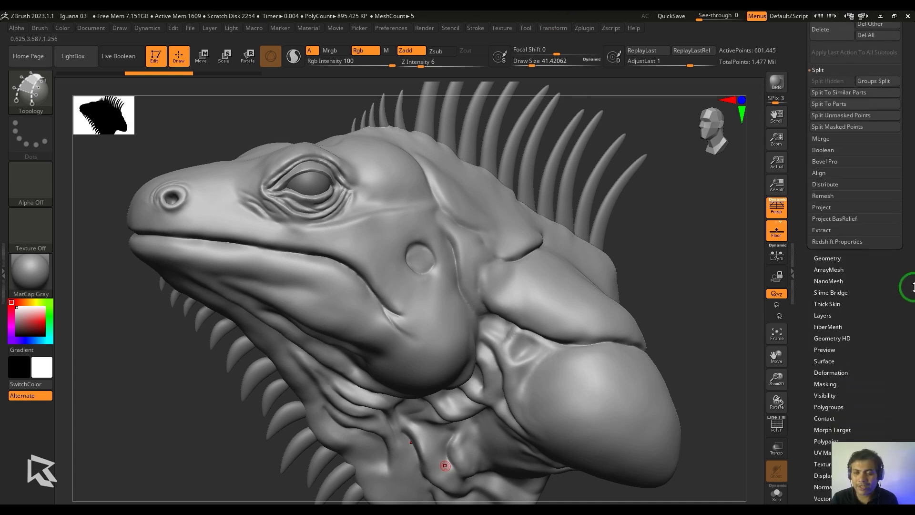
left_click(842, 256)
left_click(828, 209)
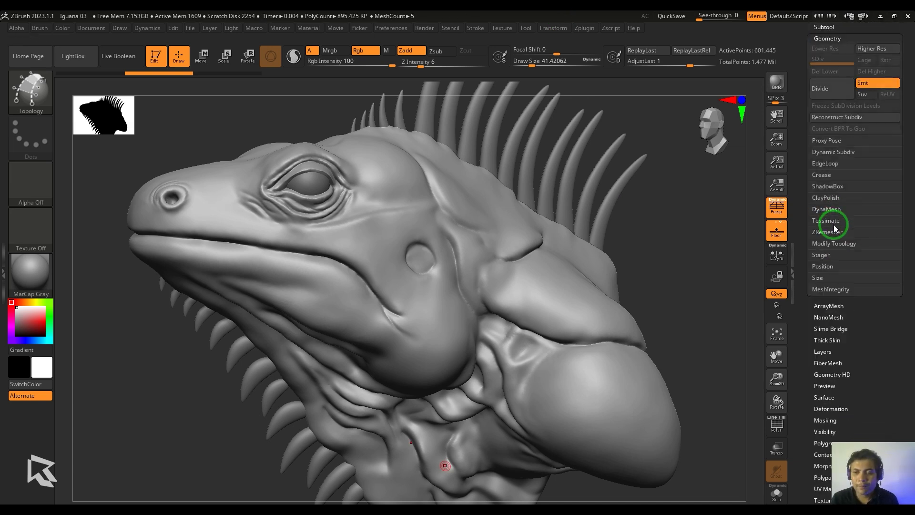
left_click(829, 231)
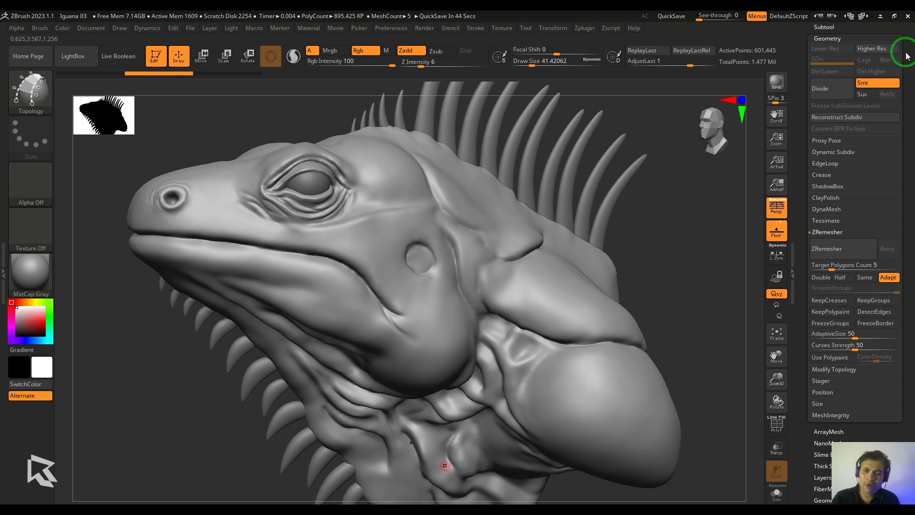
Compare PolySphere1 with the hidden PolySphere copy by moving it aside, then undo the move, hide the copy and return to Draw mode.
left_click(824, 27)
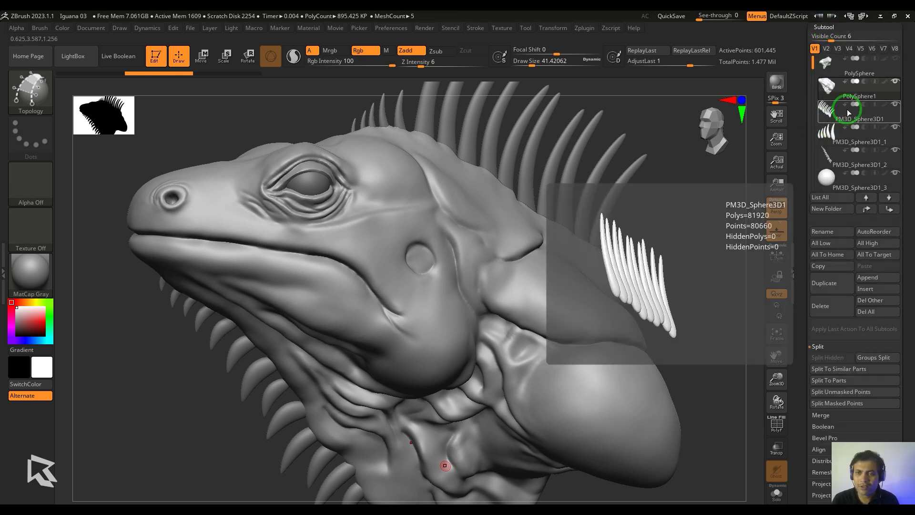
left_click(896, 59)
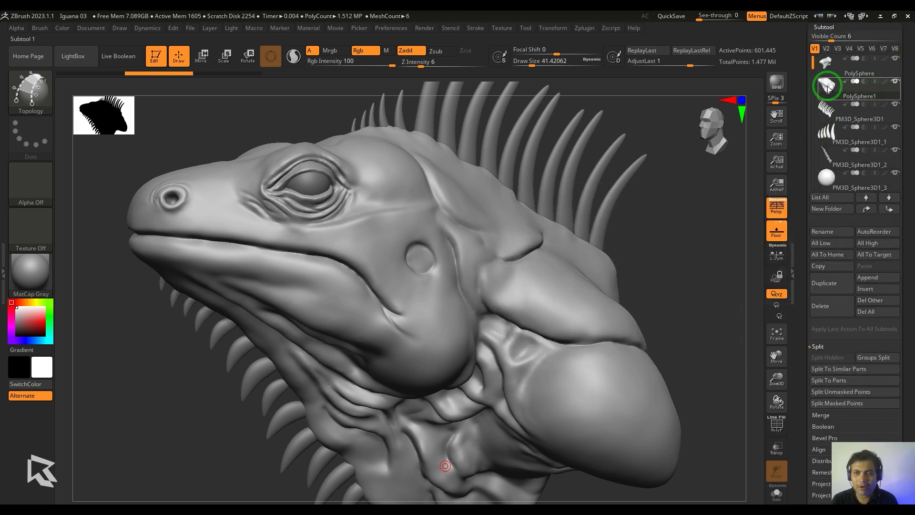
left_click_drag(477, 341, 632, 303)
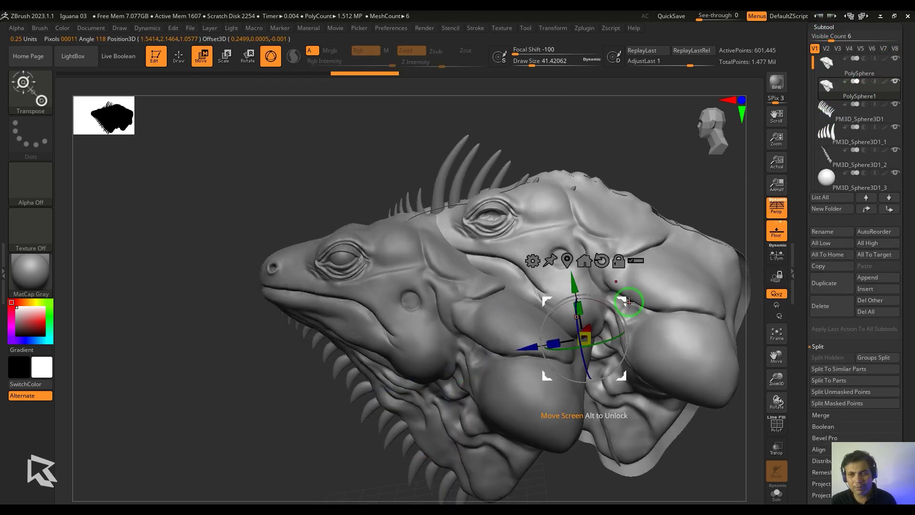
key("ctrl+z")
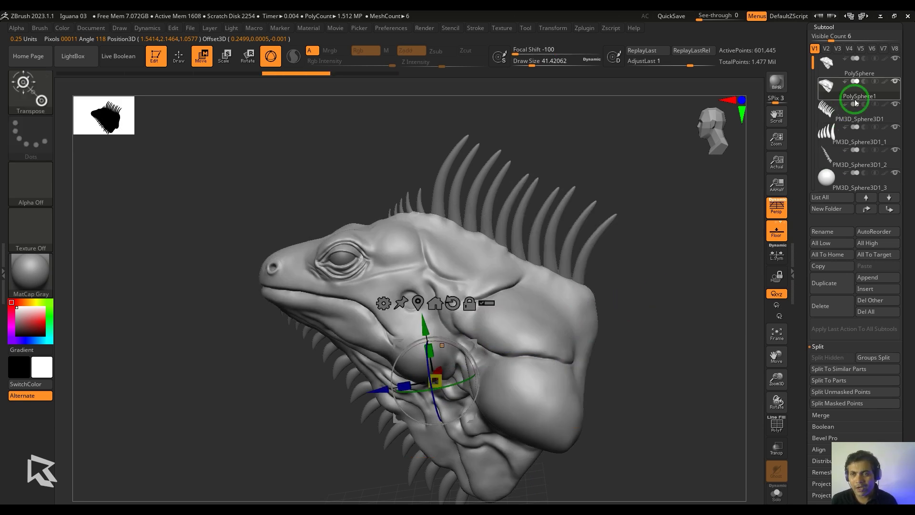
left_click(895, 58)
left_click_drag(699, 337, 678, 365, "alt")
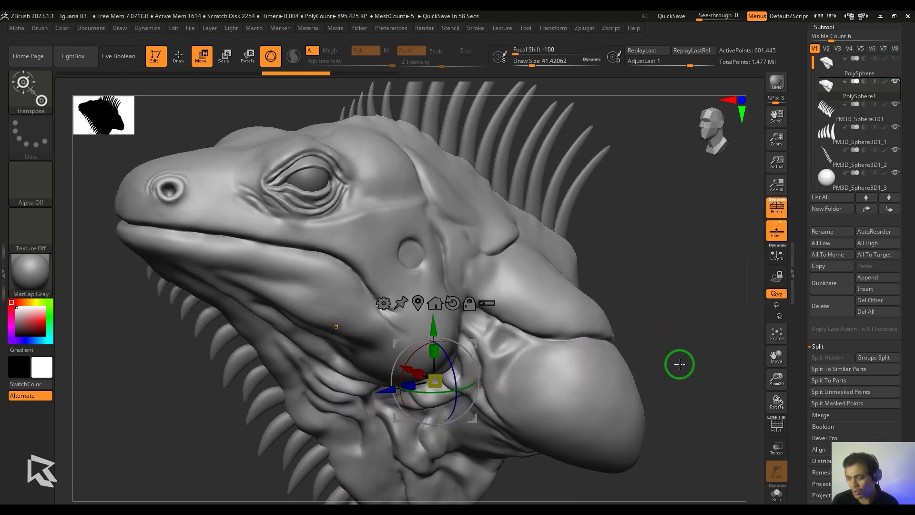
left_click_drag(650, 310, 709, 306, "alt")
key("q")
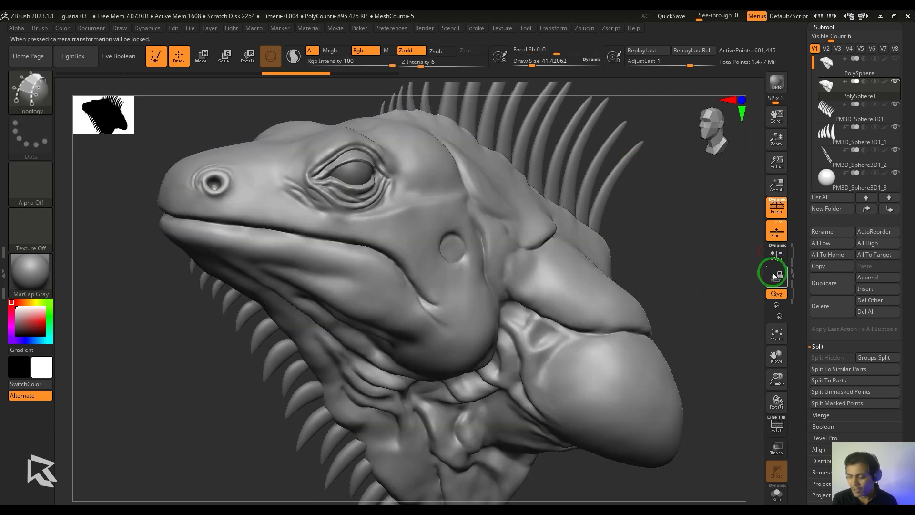
Choose the Topology brush for drawing retopology curves on the iguana head.
left_click_drag(708, 299, 690, 284)
key("b")
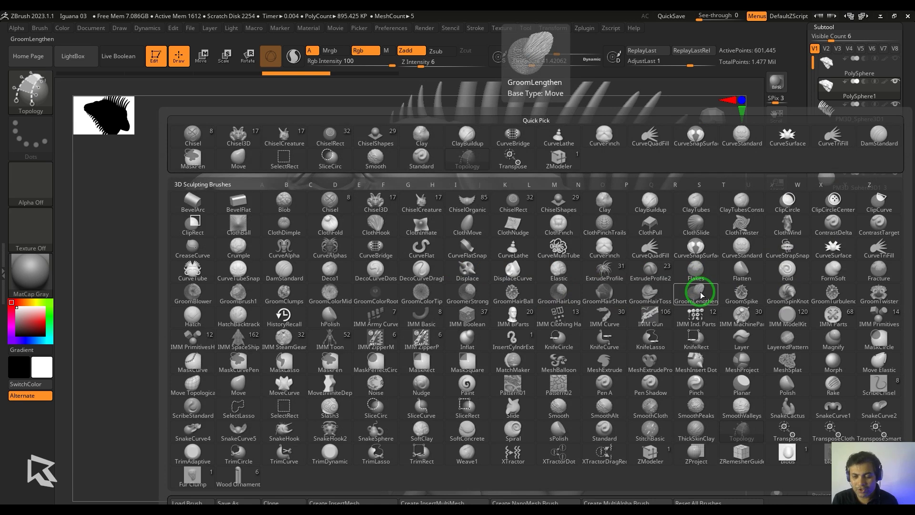
key("t")
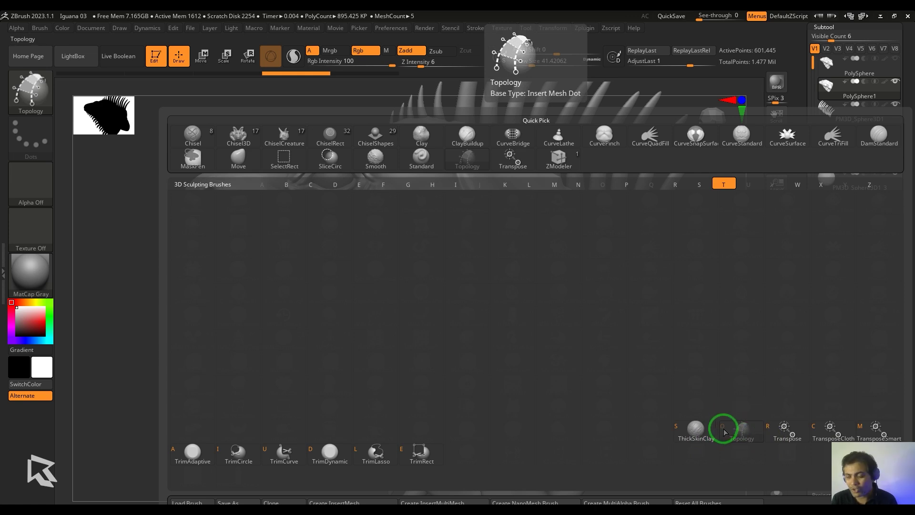
key("o")
key("b")
key("t")
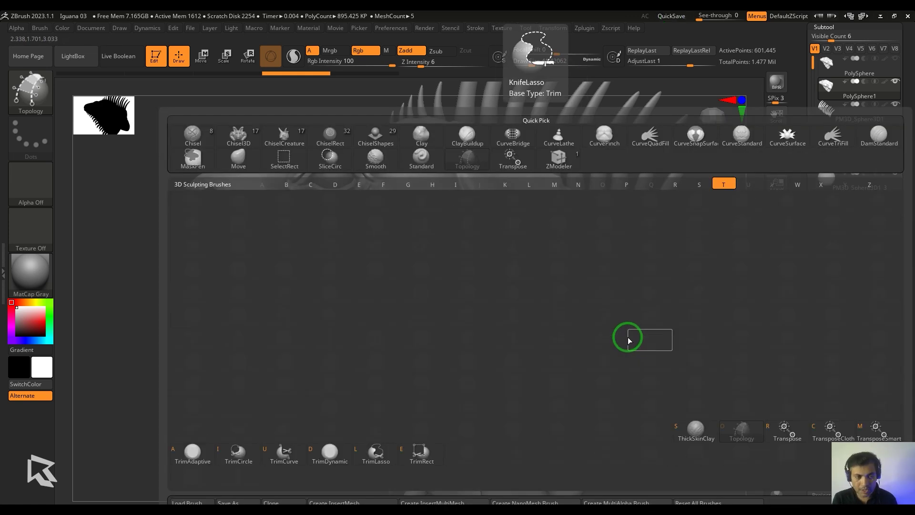
key("o")
Draw two pairs of crossing topology curves on the cheek between the eye and the ear disc to enclose one quad.
mouse_move(703, 294)
left_mouse_down()
mouse_move(725, 295)
mouse_move(722, 253)
mouse_move(742, 288)
left_mouse_up()
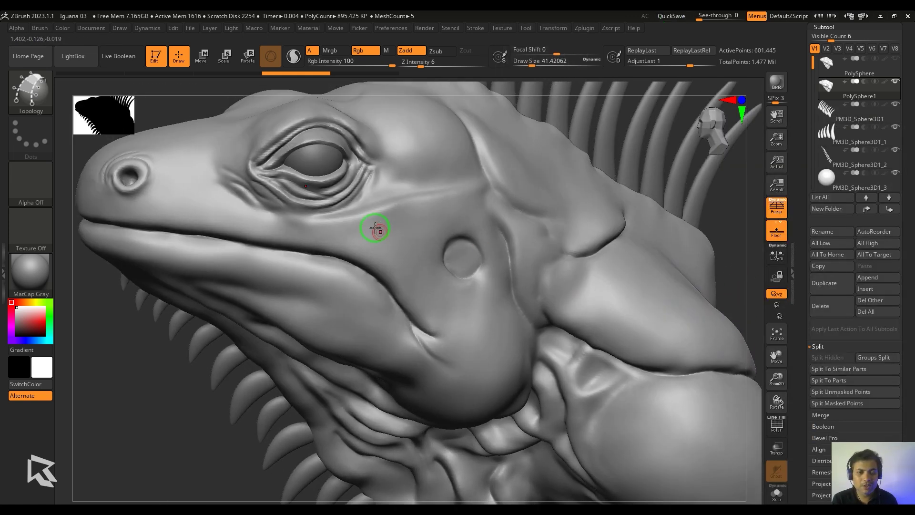
left_click_drag(196, 456, 181, 437)
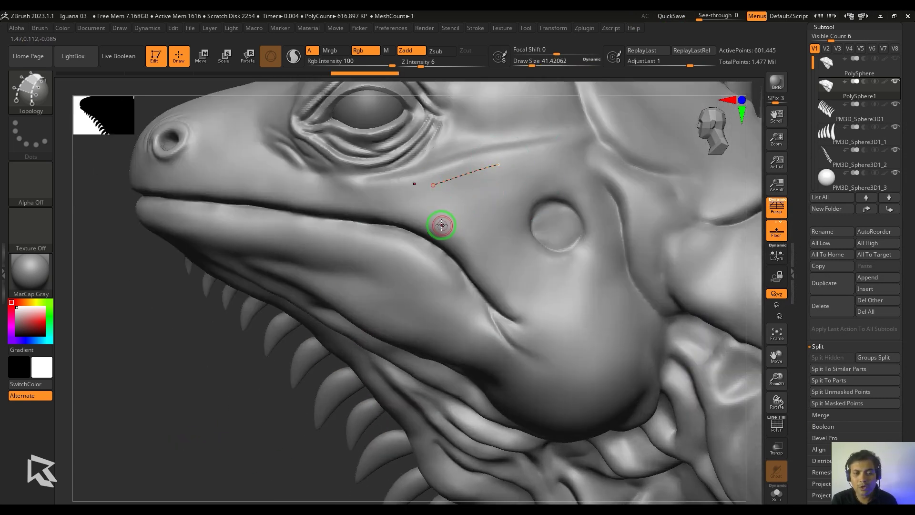
left_click_drag(442, 225, 515, 208)
left_click_drag(560, 86, 580, 99)
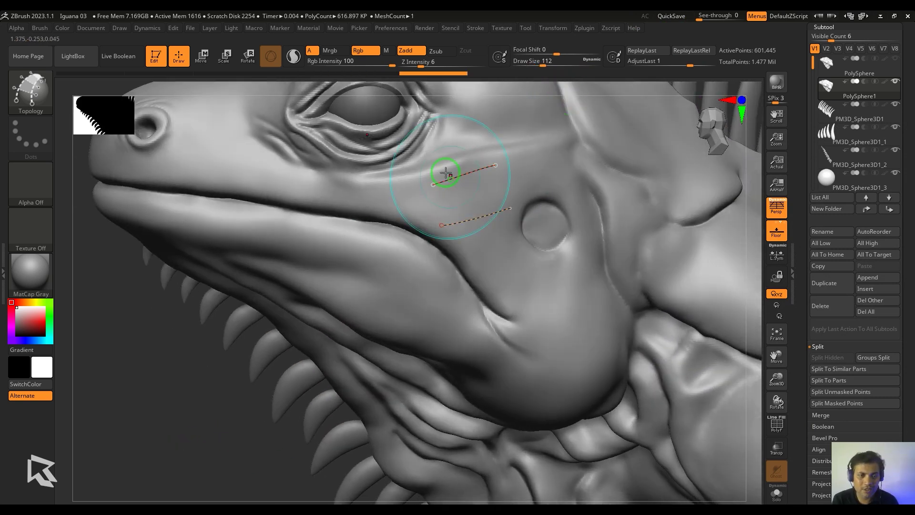
left_click_drag(441, 160, 483, 252)
left_click_drag(470, 150, 513, 243)
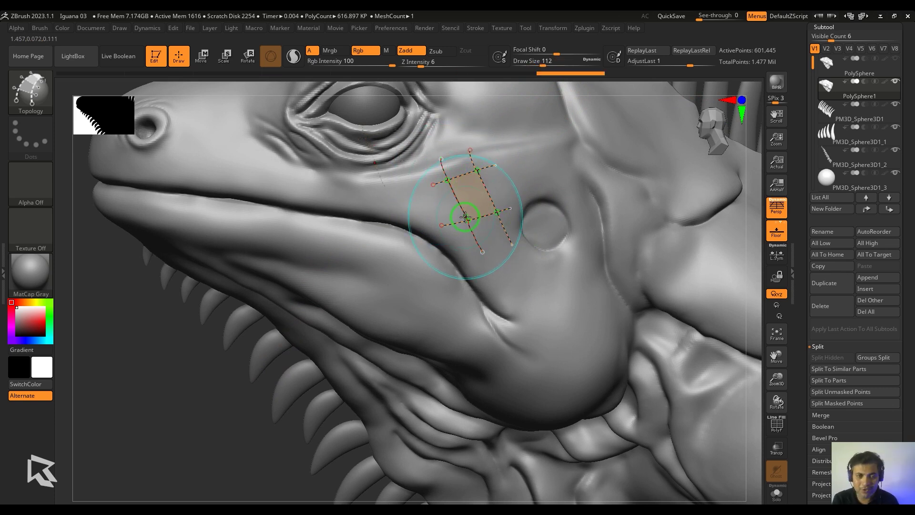
Draw three curves across the rounded jaw below the ear disc and three crossing them to form a two-by-two quad patch.
mouse_move(217, 445)
left_mouse_down()
mouse_move(198, 439)
mouse_move(217, 446)
mouse_move(223, 429)
left_mouse_up()
mouse_move(510, 271)
left_mouse_down()
mouse_move(545, 245)
mouse_move(573, 240)
left_mouse_up()
left_click_drag(523, 309, 604, 267)
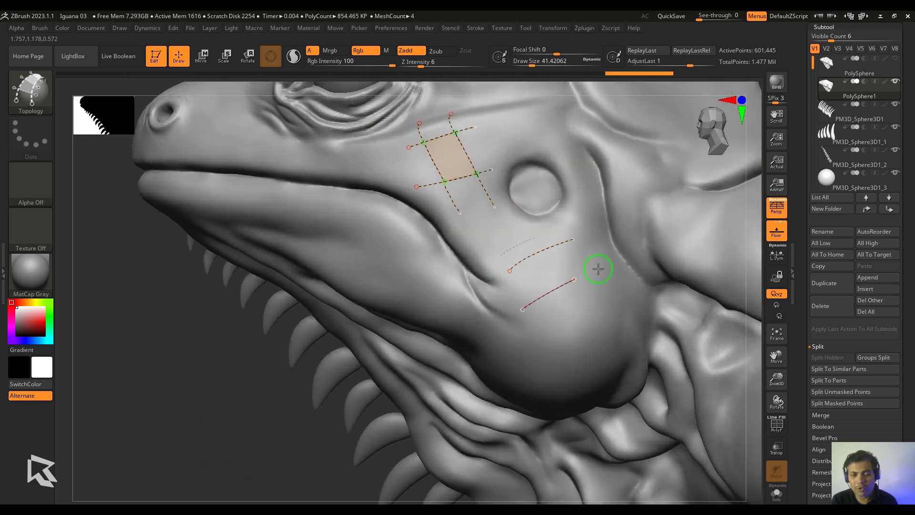
left_click_drag(531, 358, 630, 309)
left_click_drag(500, 245, 579, 354)
left_click_drag(529, 240, 611, 350)
left_click_drag(543, 225, 630, 339)
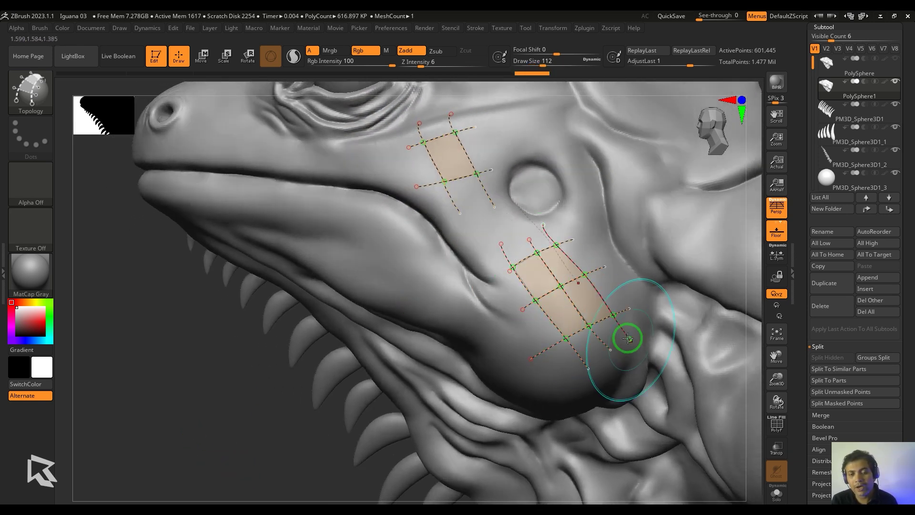
Trim the loose curve ends around both patches and generate polygon geometry from the enclosed quads.
left_click(567, 315)
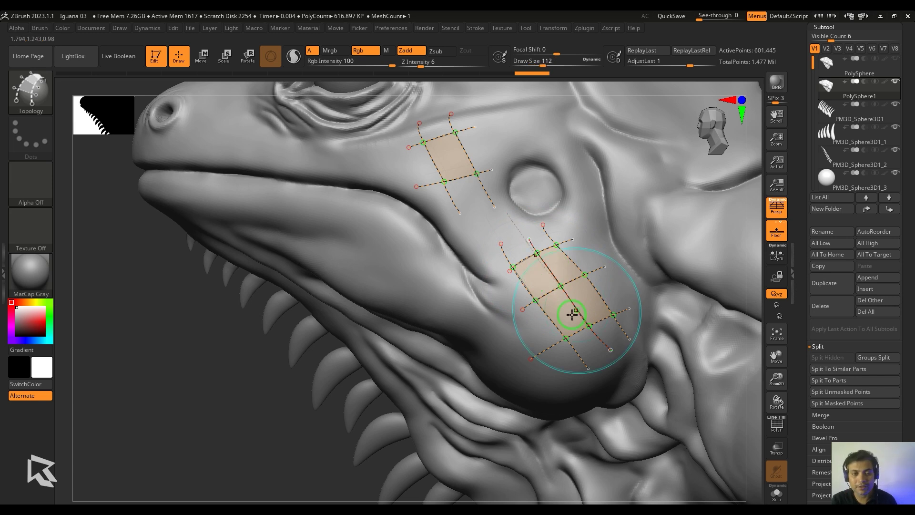
key("ctrl+z")
left_click(377, 277)
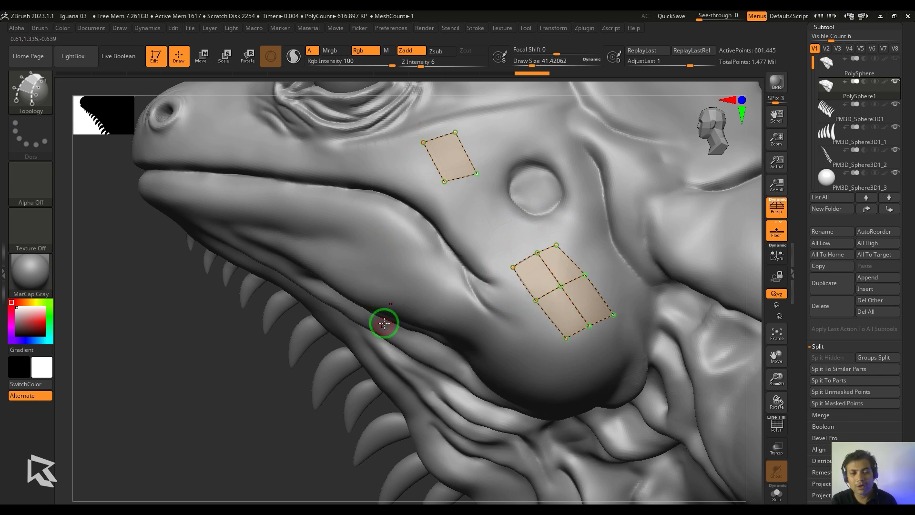
left_click(584, 299)
mouse_move(272, 411)
left_mouse_down()
mouse_move(303, 416)
mouse_move(294, 417)
left_mouse_up()
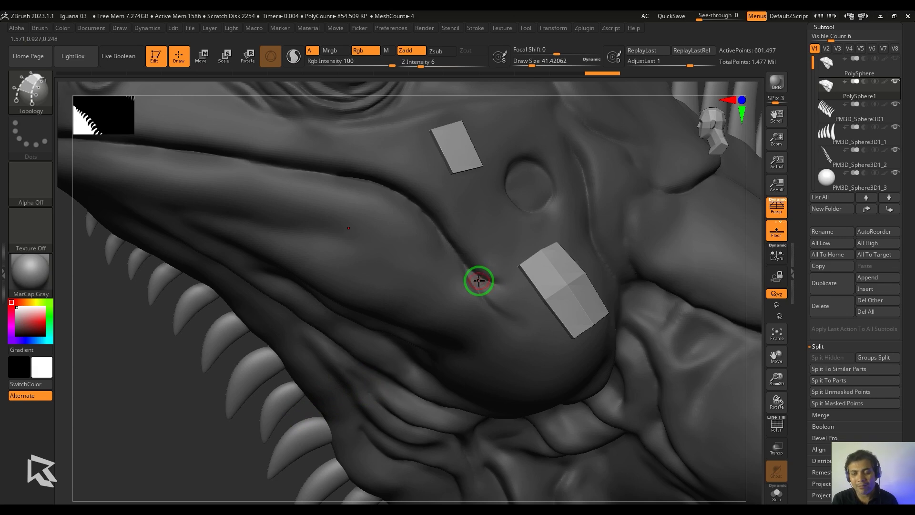
Split the quad patches off the masked head as a separate subtool, delete that subtool and reselect the head.
left_click(824, 403)
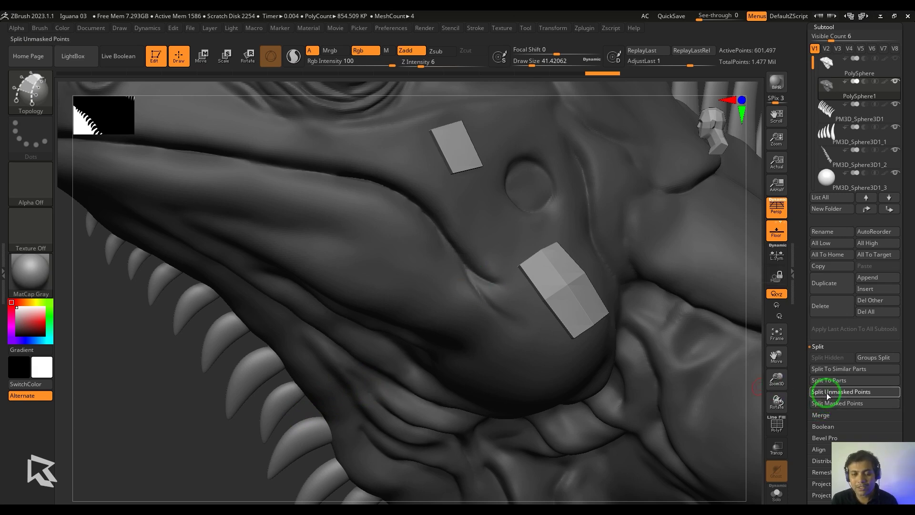
left_click(827, 114)
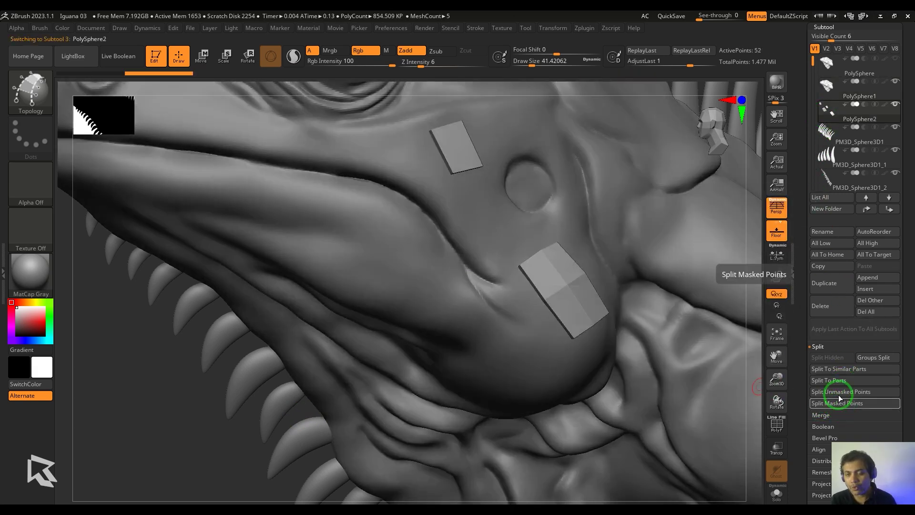
left_click(834, 310)
left_click(744, 328)
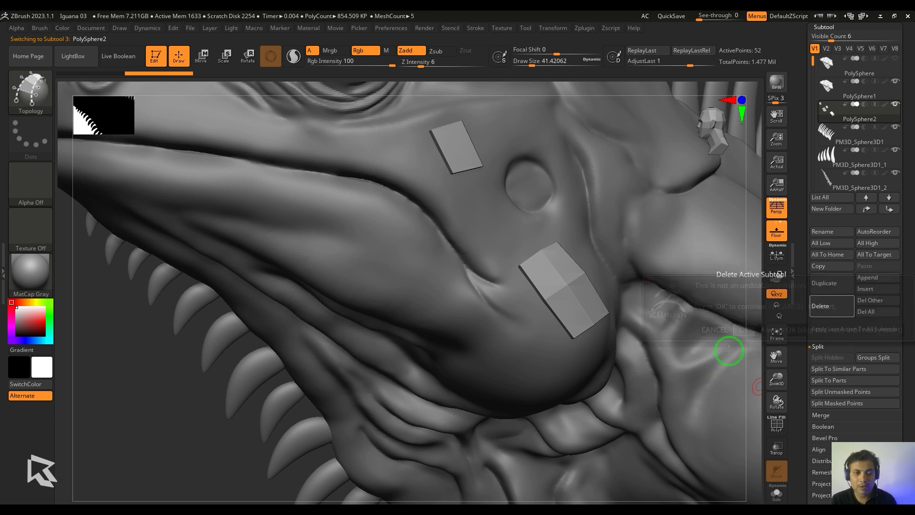
left_click(828, 91)
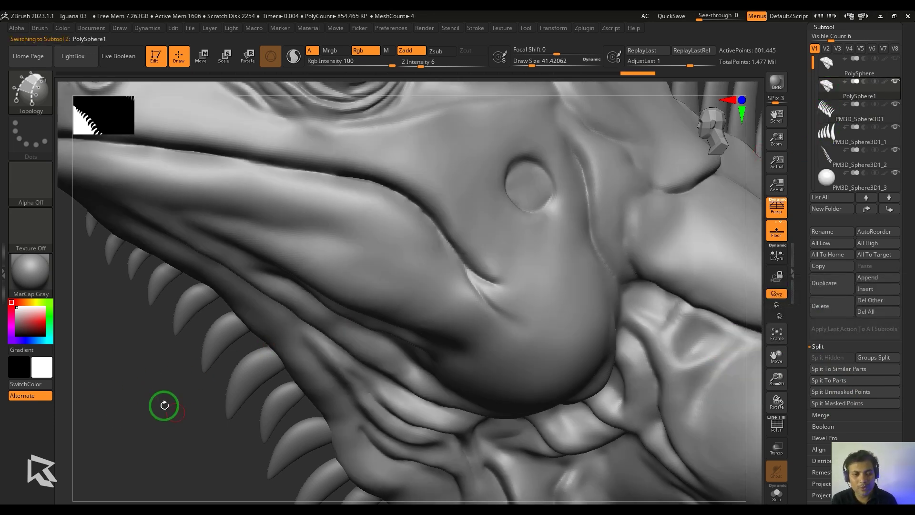
Draw two guide curves on the cheek, one above and one below the corner of the mouth.
left_click_drag(164, 405, 194, 384, "alt")
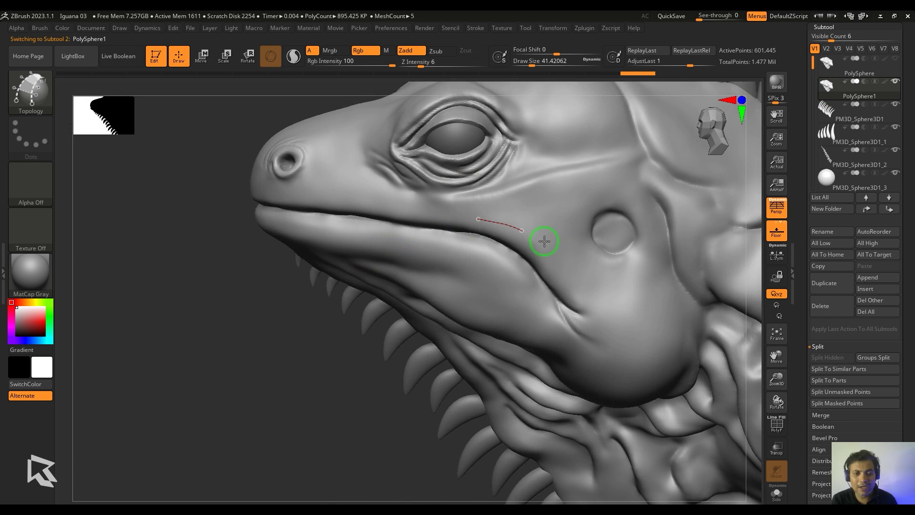
left_click_drag(544, 242, 580, 275)
left_click_drag(468, 244, 548, 330)
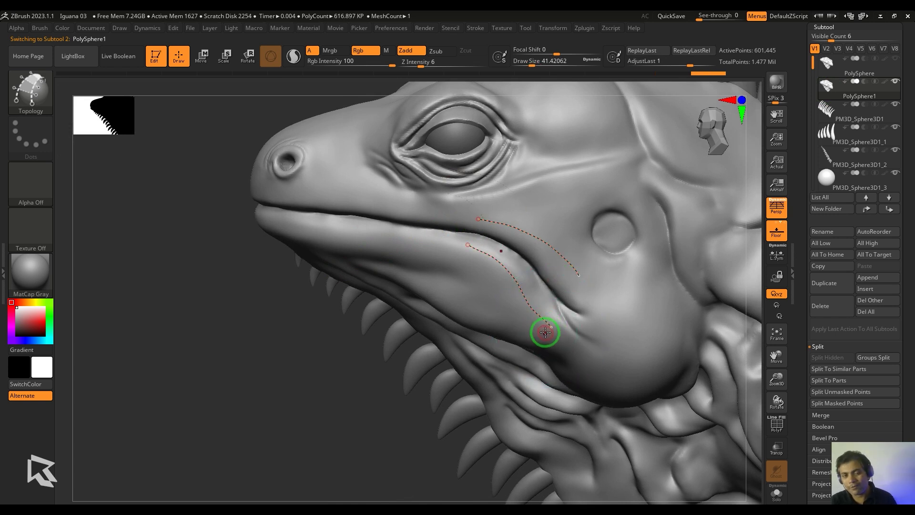
Open the ZRemesher settings in the geometry options and remove the trial curves around the mouth corner.
left_click(818, 346)
scroll(885, 419, "down", 5)
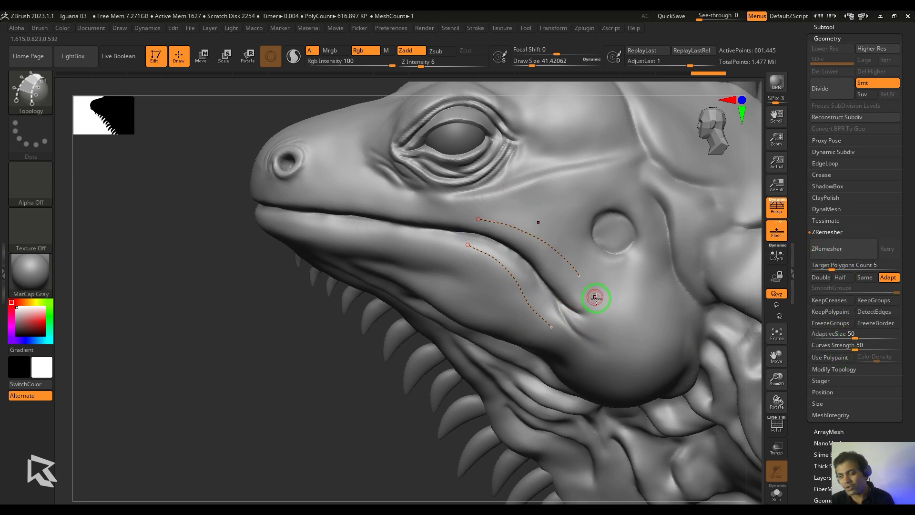
left_click_drag(345, 370, 316, 355)
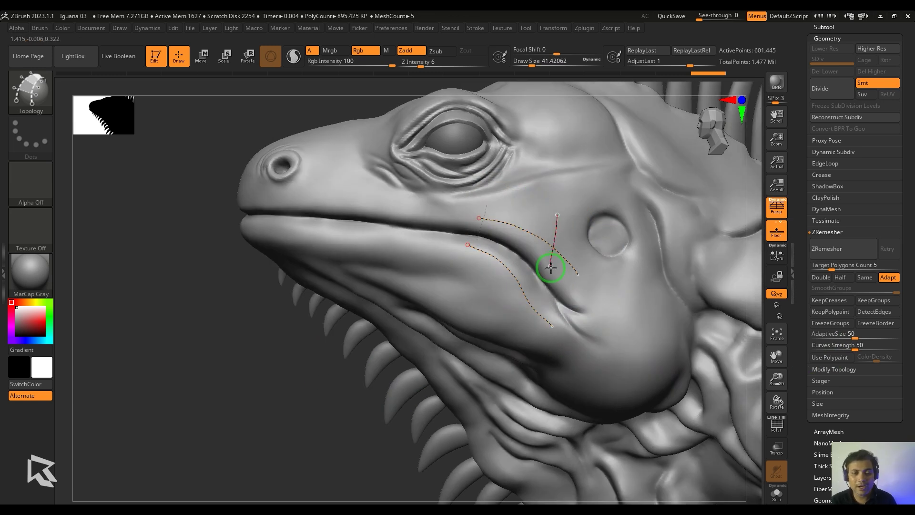
left_click_drag(551, 268, 499, 310, "alt")
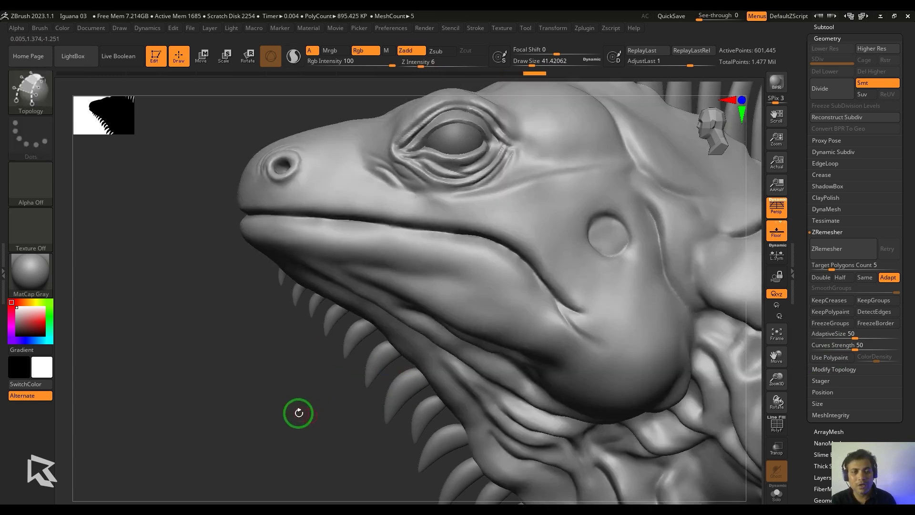
Draw a guide curve along the upper lip from the snout tip back toward the corner of the mouth.
left_click_drag(299, 413, 313, 319)
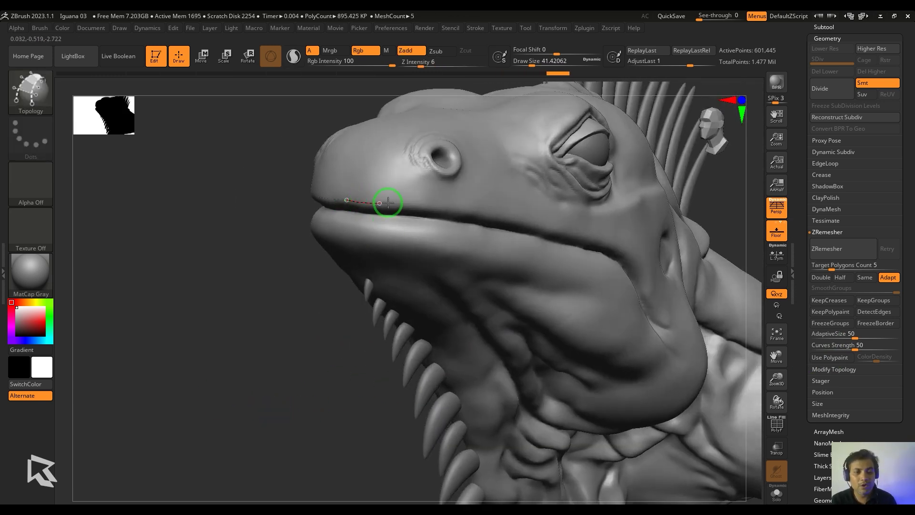
left_click_drag(324, 372, 275, 376)
left_click_drag(491, 198, 630, 215)
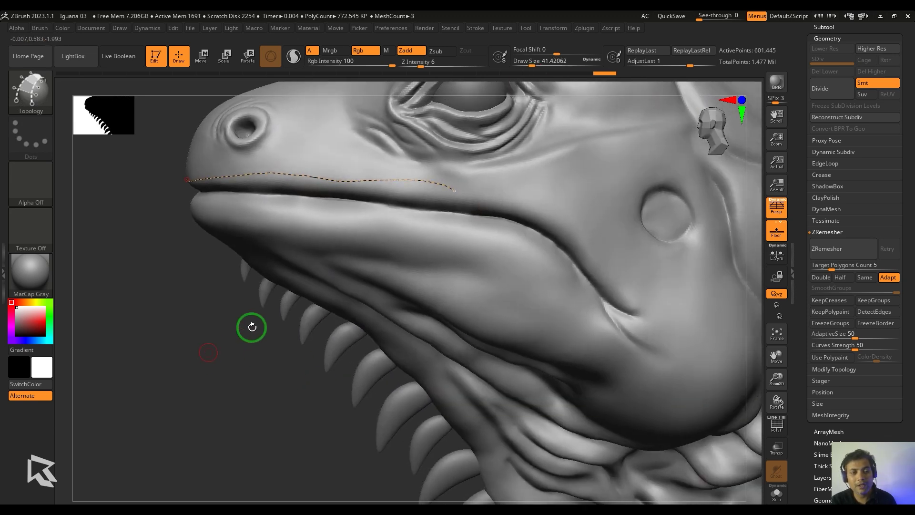
left_click_drag(441, 183, 480, 197)
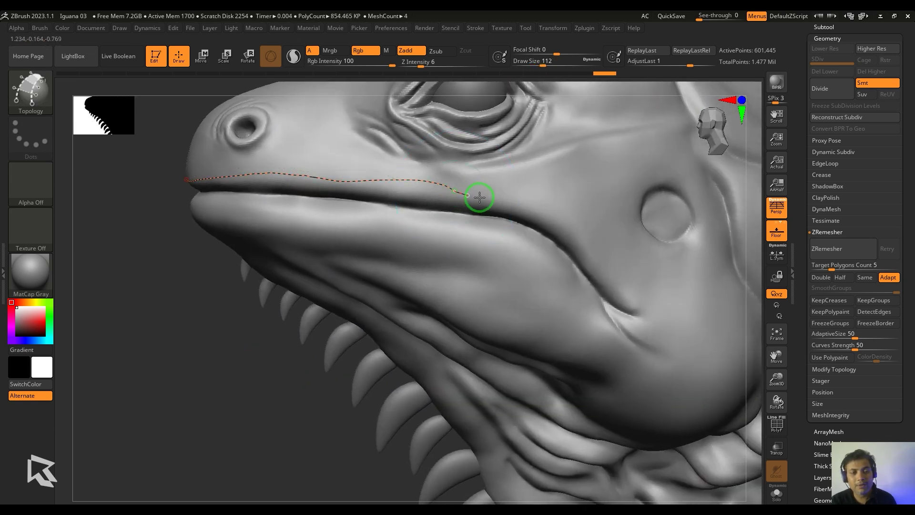
left_click_drag(305, 429, 235, 379, "alt")
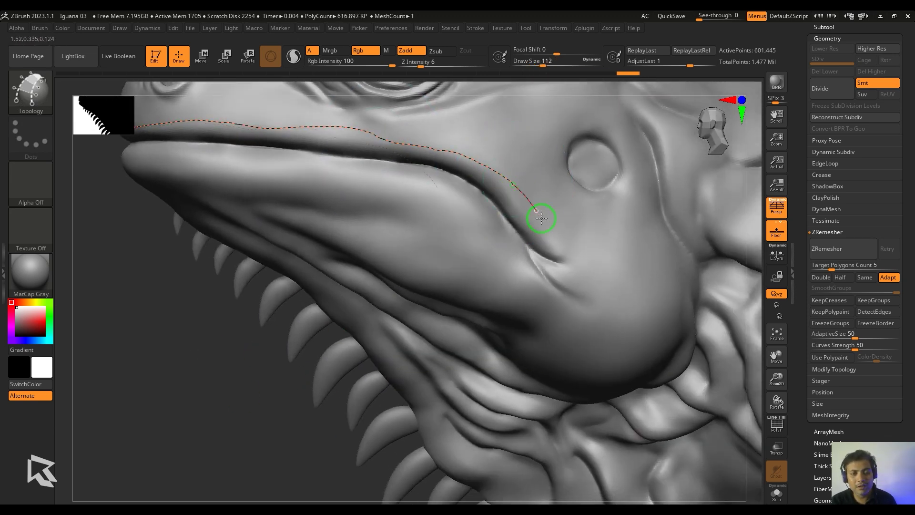
Continue the lip curve around the mouth corner and forward along the lower lip to the snout tip.
left_click_drag(496, 237, 494, 236)
left_click_drag(197, 400, 275, 427, "alt")
left_click_drag(505, 217, 415, 201)
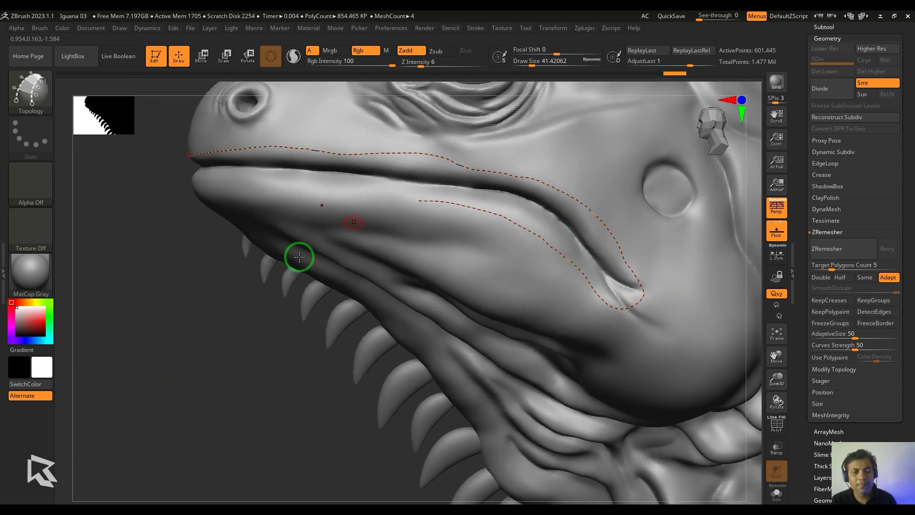
left_click_drag(229, 295, 363, 333, "alt")
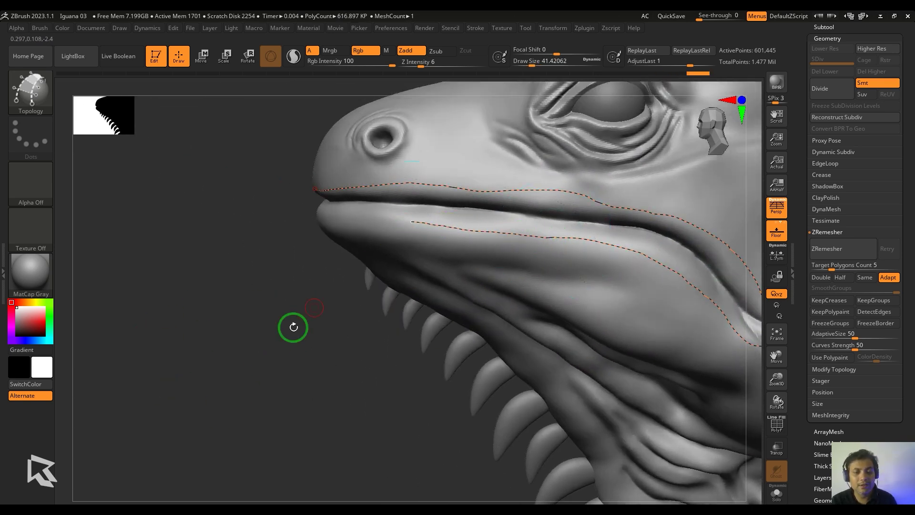
left_click_drag(293, 327, 443, 221)
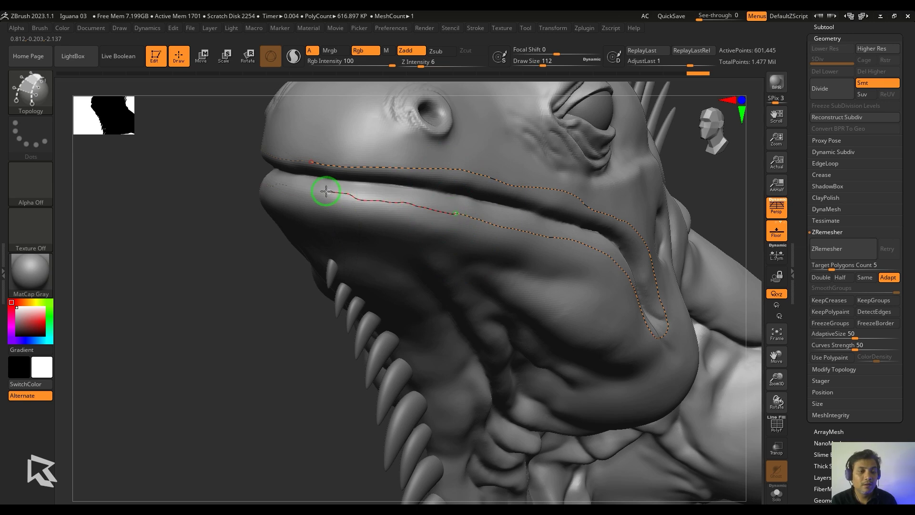
left_click_drag(239, 343, 129, 461)
Draw guide curves around the eye, following the rims and outer folds of the upper and lower eyelids.
left_click_drag(336, 126, 290, 177, "alt")
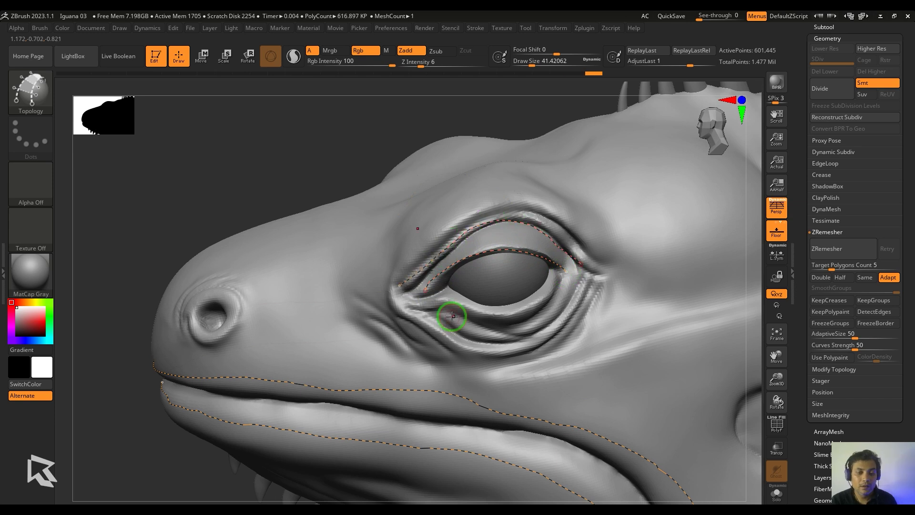
left_click_drag(423, 307, 553, 272)
left_click_drag(754, 281, 730, 240)
left_click_drag(416, 267, 442, 281)
left_click_drag(553, 281, 574, 246)
Draw closed guide loops around the ear disc and the nostril.
left_click_drag(328, 480, 98, 390, "alt")
left_click_drag(546, 232, 495, 236)
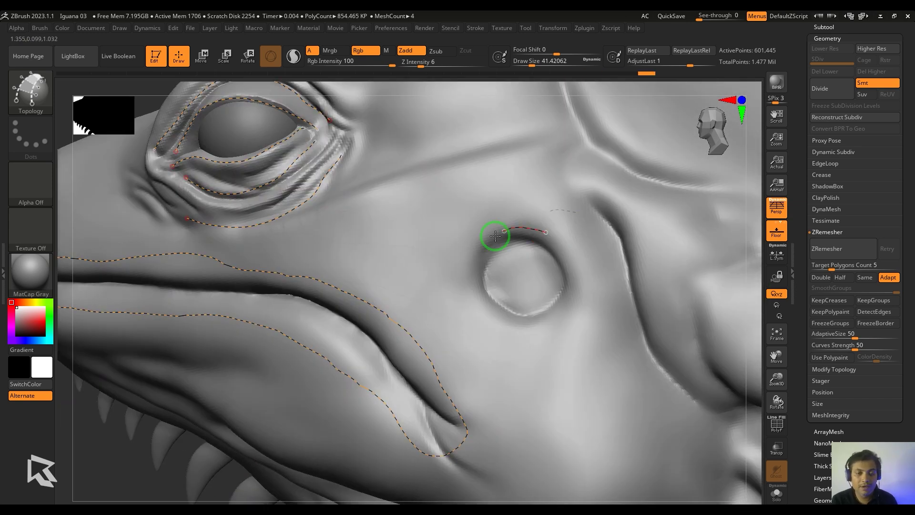
mouse_move(99, 390)
left_mouse_down("alt")
mouse_move(284, 372)
mouse_move(296, 409)
left_mouse_up("alt")
mouse_move(496, 202)
left_mouse_down()
mouse_move(465, 259)
mouse_move(505, 206)
mouse_move(496, 203)
left_mouse_up()
Draw guide curves along the lower jaw and around the jowl, down the crease behind the ear disc and along the neck fold.
left_click_drag(201, 362, 448, 234)
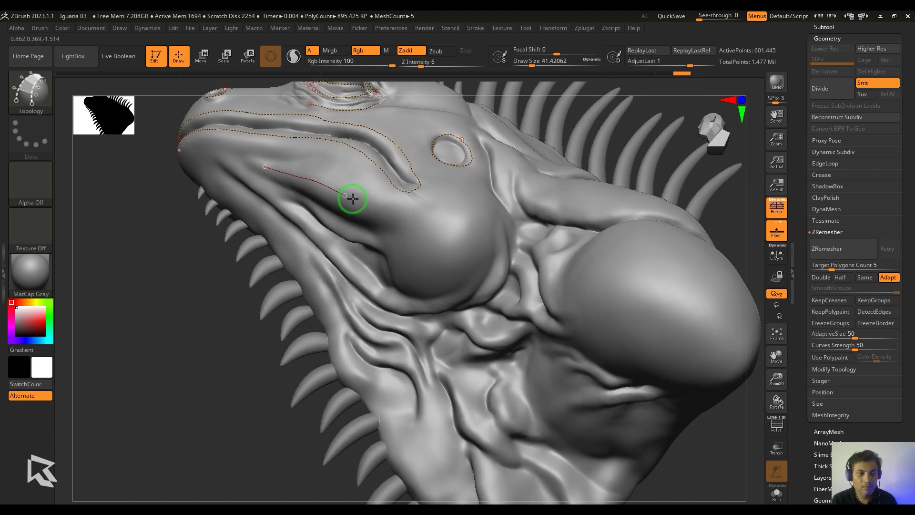
left_click_drag(179, 390, 439, 203)
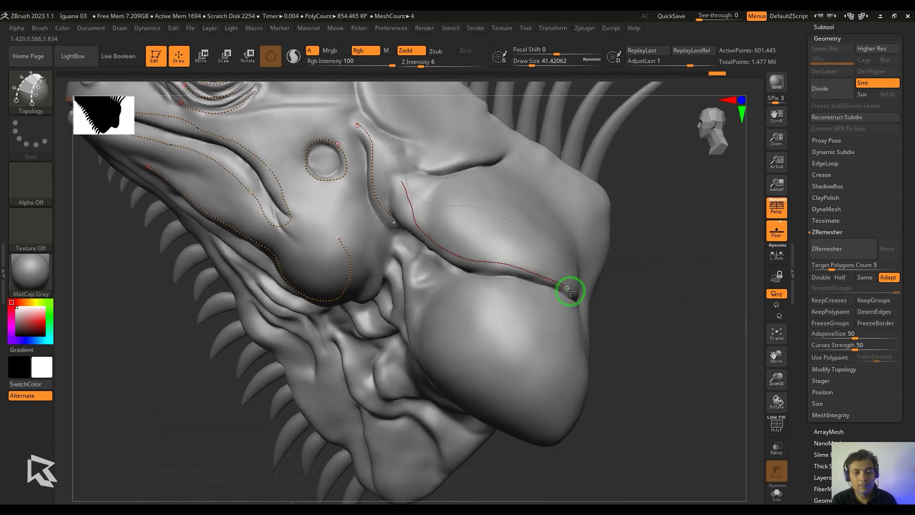
left_click_drag(570, 291, 578, 299)
left_click_drag(651, 315, 638, 353, "alt")
Draw guide curves along the creases at the back of the head and upper neck, and along the cheek ridge below the eye.
left_click_drag(389, 236, 464, 215)
left_click_drag(682, 223, 680, 267, "alt")
left_click_drag(347, 191, 425, 279)
left_click_drag(718, 316, 702, 283, "alt")
left_click_drag(319, 200, 406, 190)
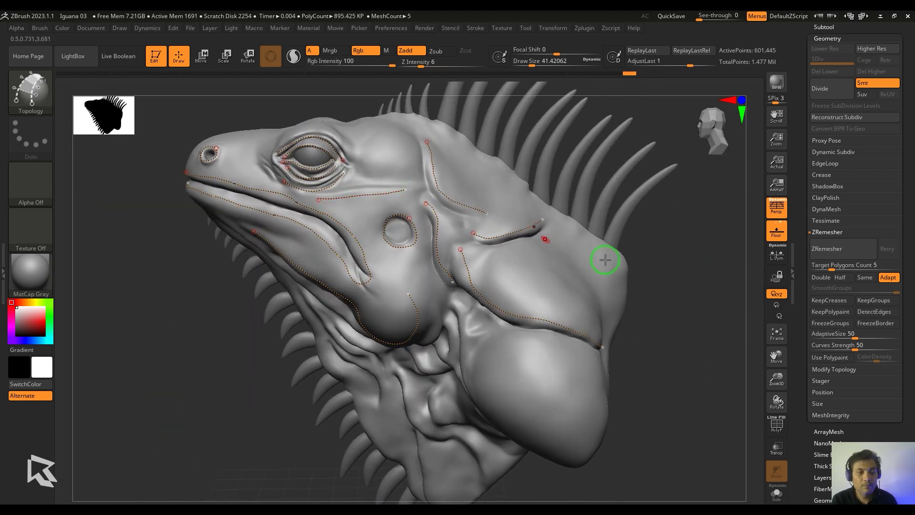
Outline the large rounded bulge at the base of the neck with a guide curve running down to its lower edge.
left_click_drag(672, 267, 658, 205)
left_click_drag(653, 250, 621, 226)
left_click_drag(719, 233, 687, 205)
left_click_drag(561, 183, 559, 242)
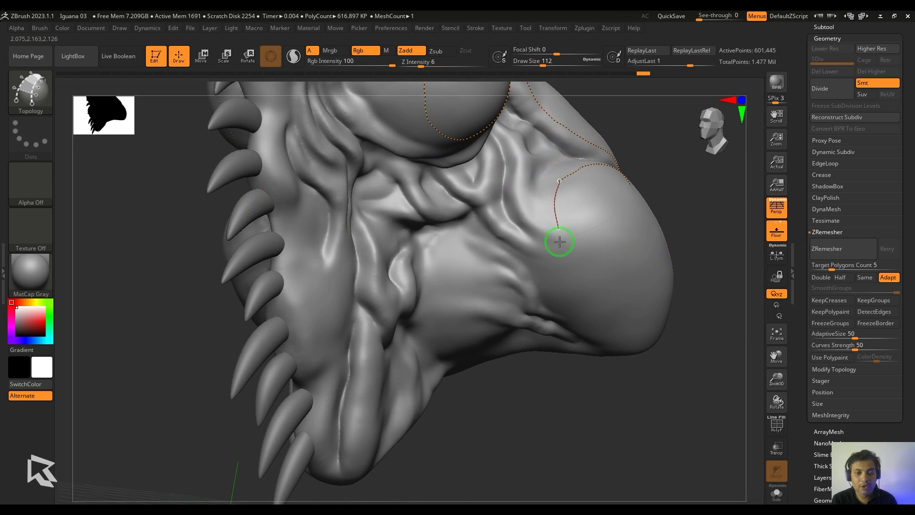
left_click_drag(614, 355, 615, 356)
mouse_move(683, 193)
left_mouse_down()
mouse_move(670, 186)
mouse_move(706, 213)
mouse_move(678, 232)
left_mouse_up()
Trace the wrinkles between the jowl and the neck bulge with separate guide curves along the throat folds.
left_click_drag(487, 286, 492, 292)
left_click_drag(665, 225, 705, 167)
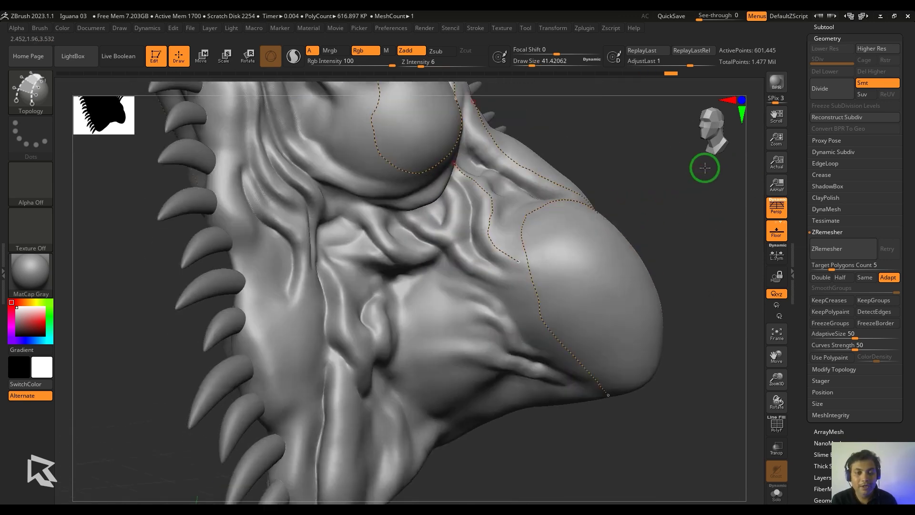
mouse_move(408, 219)
left_mouse_down()
mouse_move(431, 236)
mouse_move(443, 263)
left_mouse_up()
left_click_drag(650, 186, 665, 151, "alt")
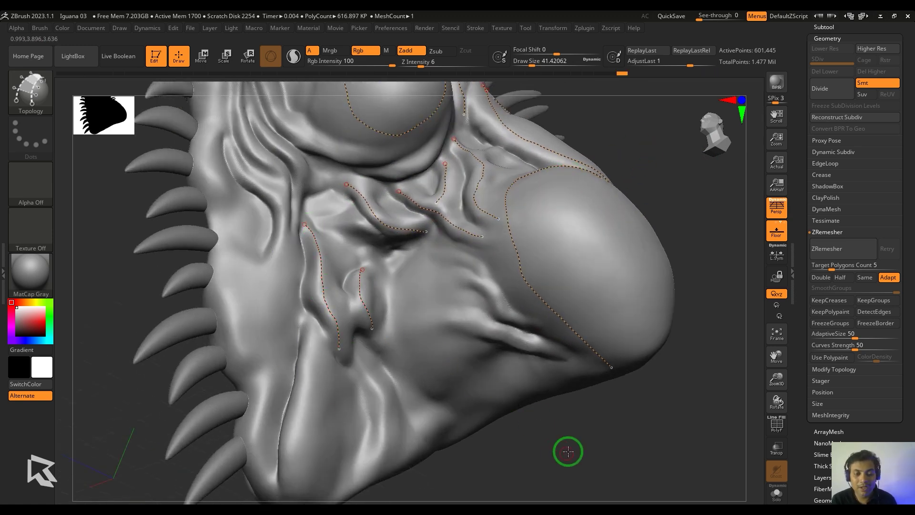
left_click_drag(568, 451, 517, 312)
Draw guide curves along the long creases on the underside of the jaw and down the throat beside the spikes.
mouse_move(538, 355)
left_mouse_down()
mouse_move(532, 364)
mouse_move(492, 281)
mouse_move(218, 340)
mouse_move(286, 340)
left_mouse_up()
mouse_move(432, 126)
left_mouse_down()
mouse_move(474, 222)
mouse_move(491, 234)
left_mouse_up()
left_click_drag(596, 157, 615, 224, "alt")
left_click_drag(400, 109, 442, 222)
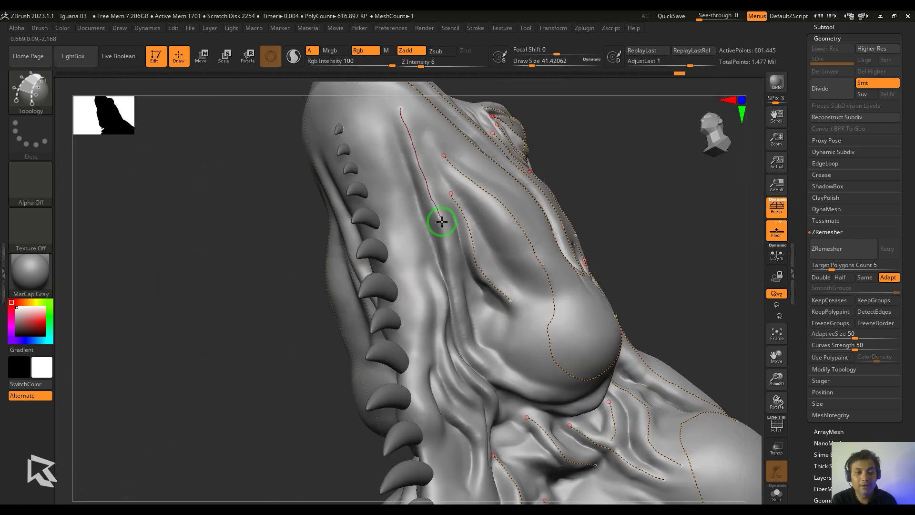
left_click_drag(661, 238, 429, 200)
left_click_drag(305, 260, 368, 252)
left_click_drag(414, 198, 446, 367)
Draw a guide curve along the top of the snout from above the nostril to the brow over the eye.
left_click_drag(286, 372, 267, 405, "alt")
left_click_drag(296, 419, 210, 427)
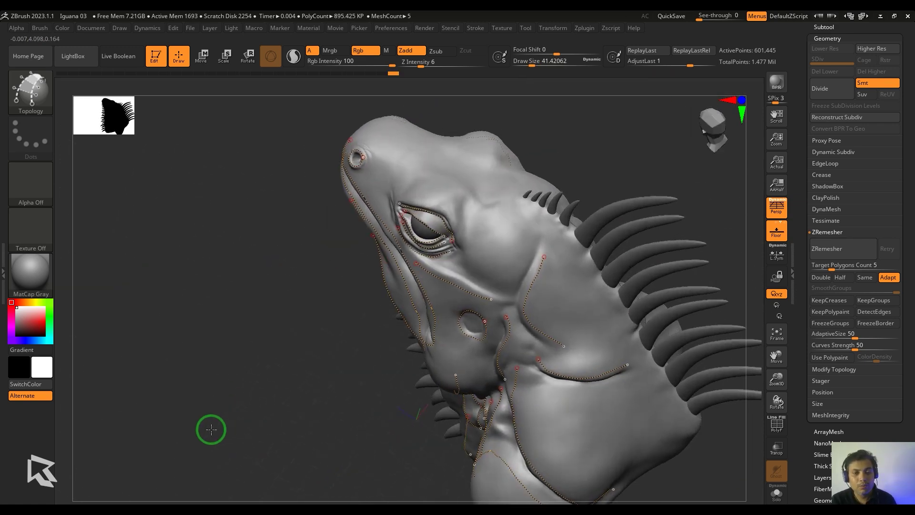
left_click(481, 205)
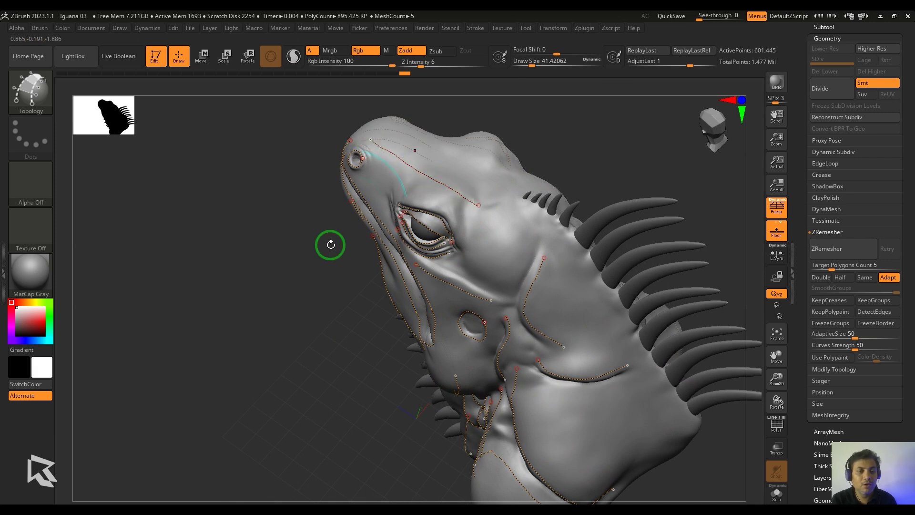
left_click_drag(329, 245, 666, 210)
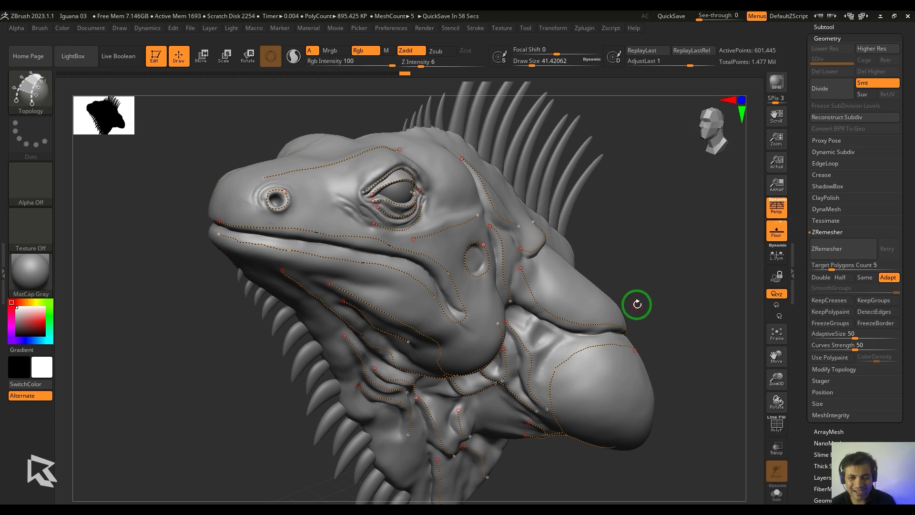
Show the polygon wireframe on the head and try remeshing it with ZRemesher along the guide curves.
key("shift")
key("shift+f")
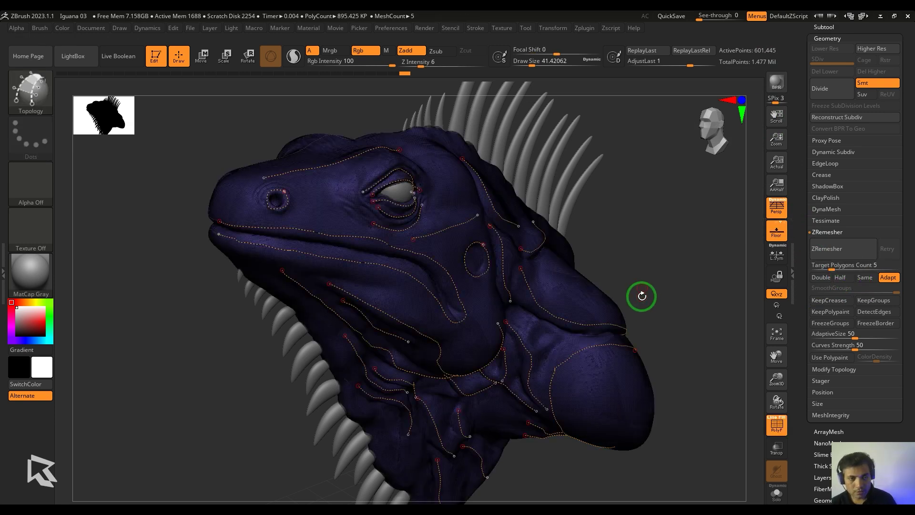
left_click(840, 258)
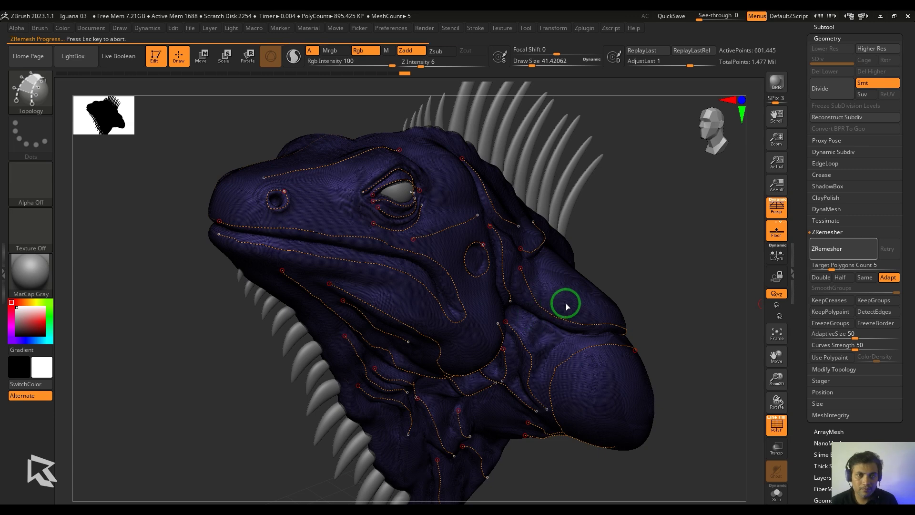
right_click_drag(570, 303, 687, 257)
key("ctrl+z")
Try remeshing the head with the ZRemesher target polygons count set to 3.
left_click(840, 266)
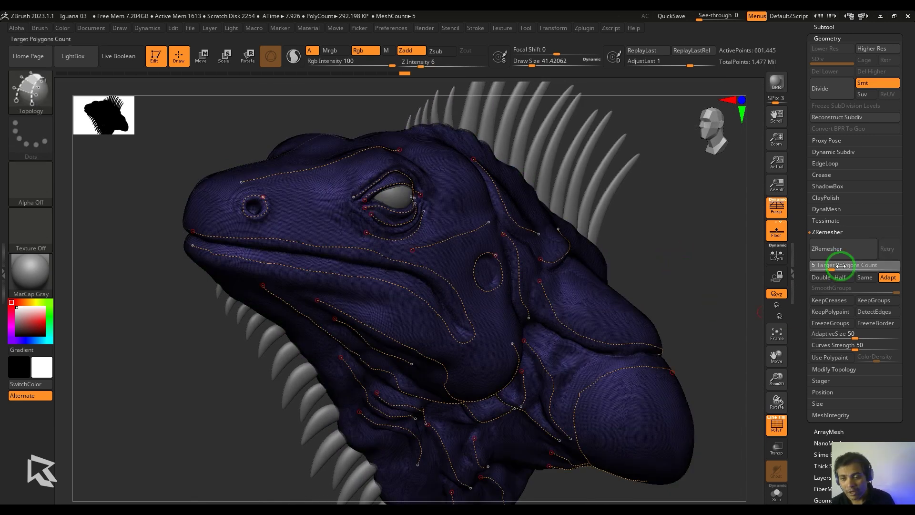
key("Return")
left_click(841, 256)
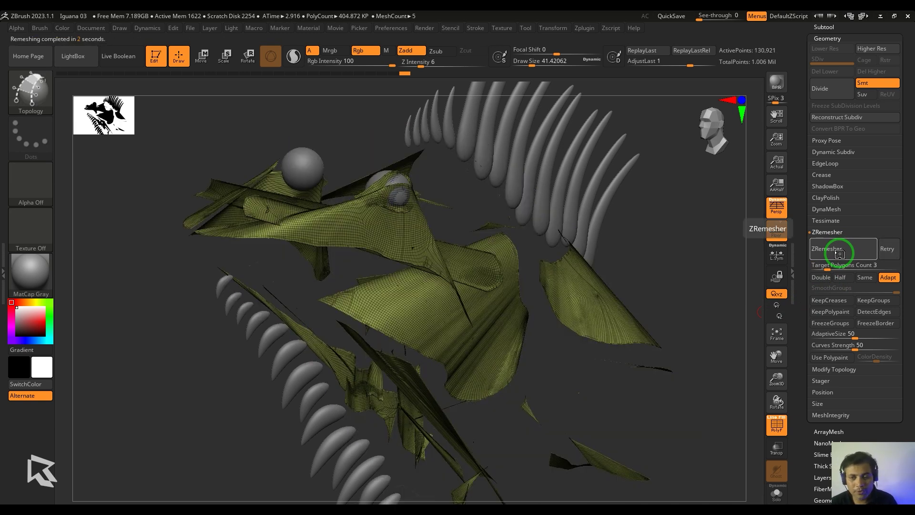
key("ctrl")
key("ctrl+z")
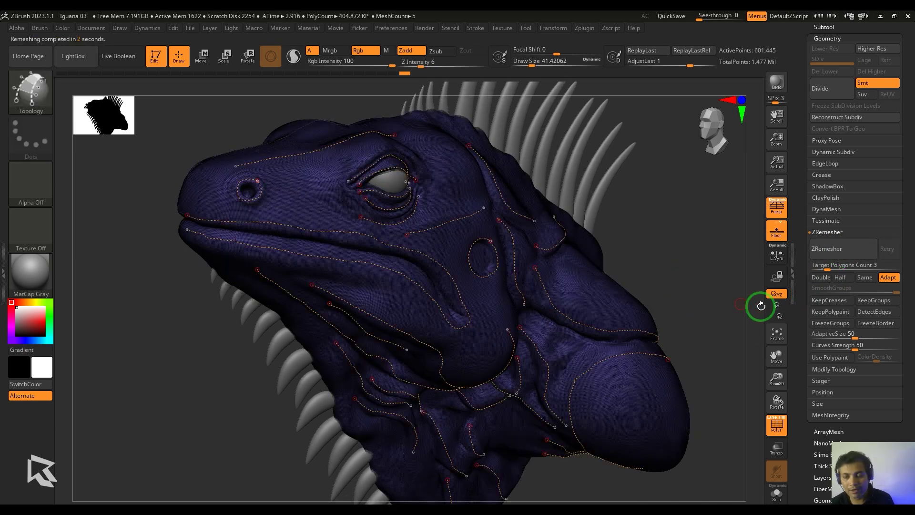
Try remeshing the head with the ZRemesher target polygons count set to 4.
left_click(828, 265)
type("4")
key("Return")
left_click(838, 253)
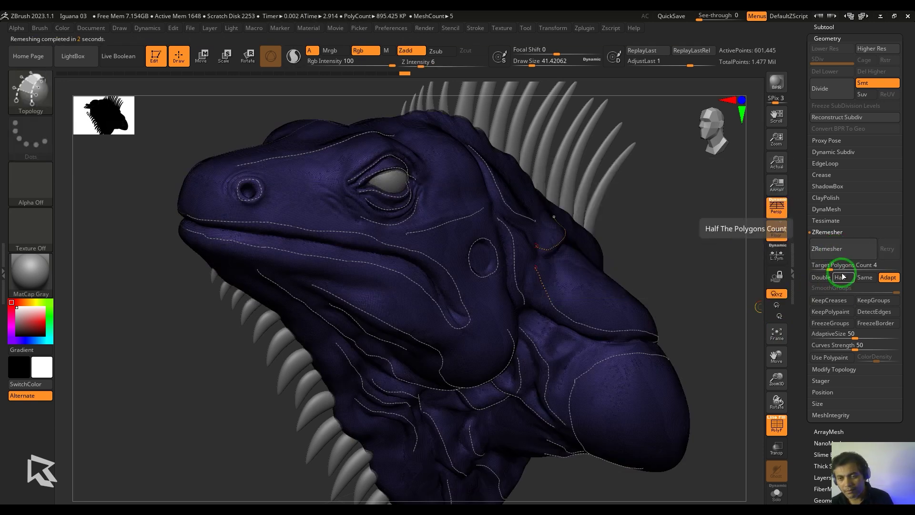
Try remeshing the head with the ZRemesher target polygons count set to 5.
left_click(842, 267)
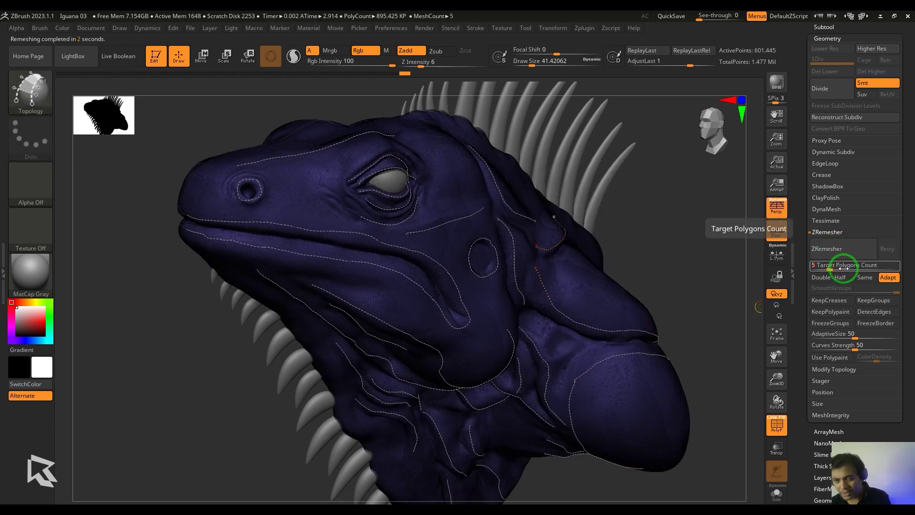
type("5")
key("Return")
left_click(842, 250)
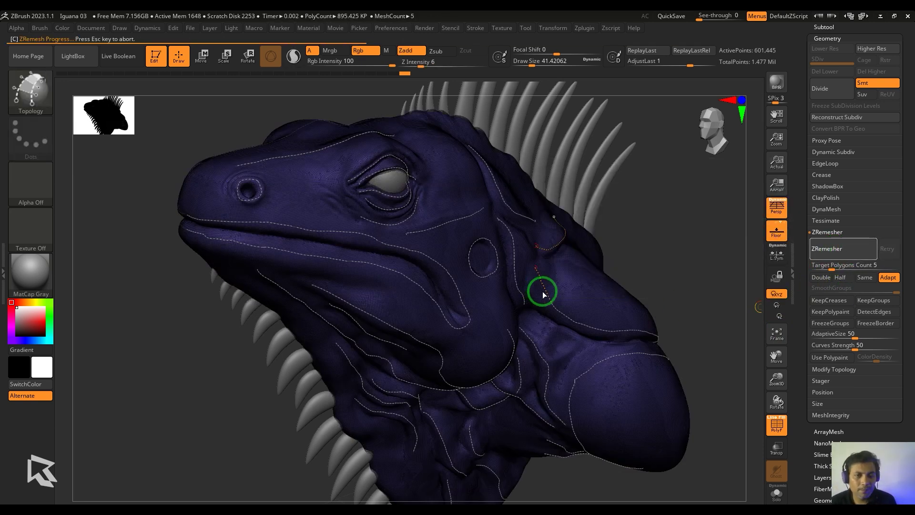
left_click_drag(619, 302, 651, 239, "alt")
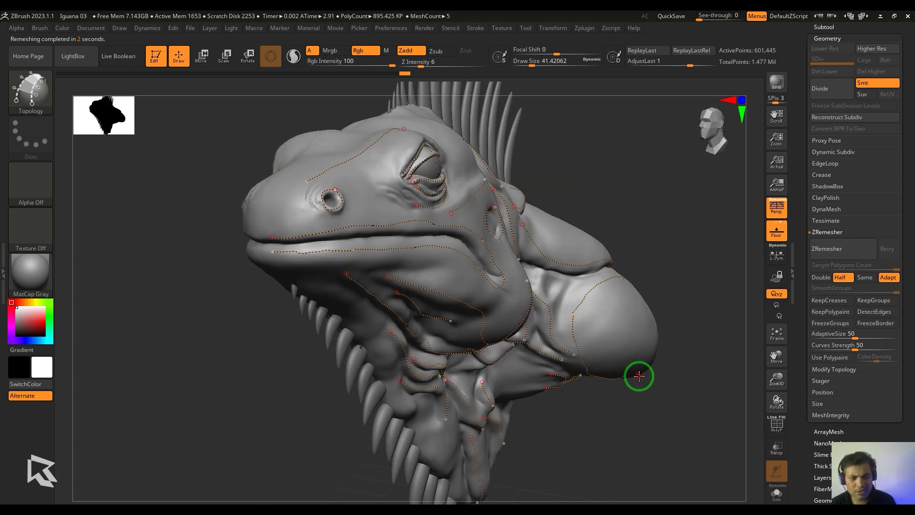
left_click_drag(639, 376, 619, 418)
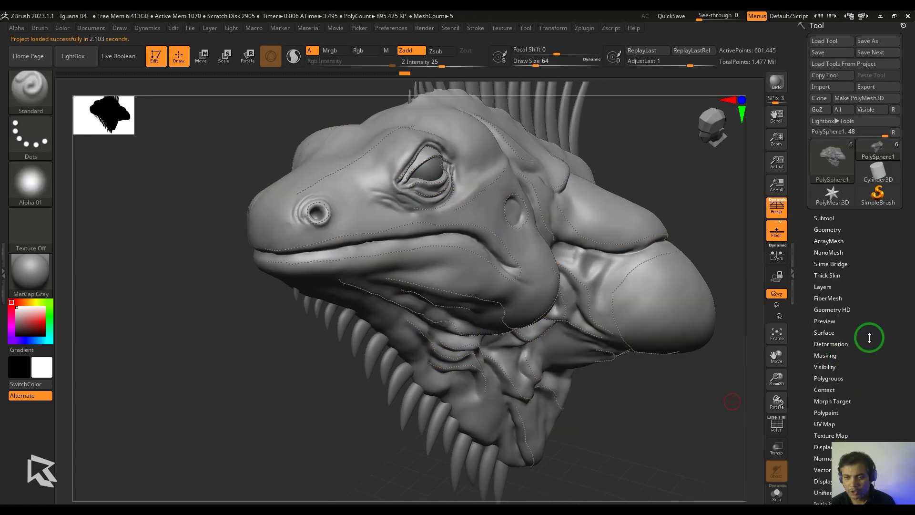
Show the polygon wireframe and remesh the head of Iguana 04 along its guide curves with ZRemesher at target polygons count 3.5.
left_click_drag(868, 337, 873, 303)
left_click(838, 179)
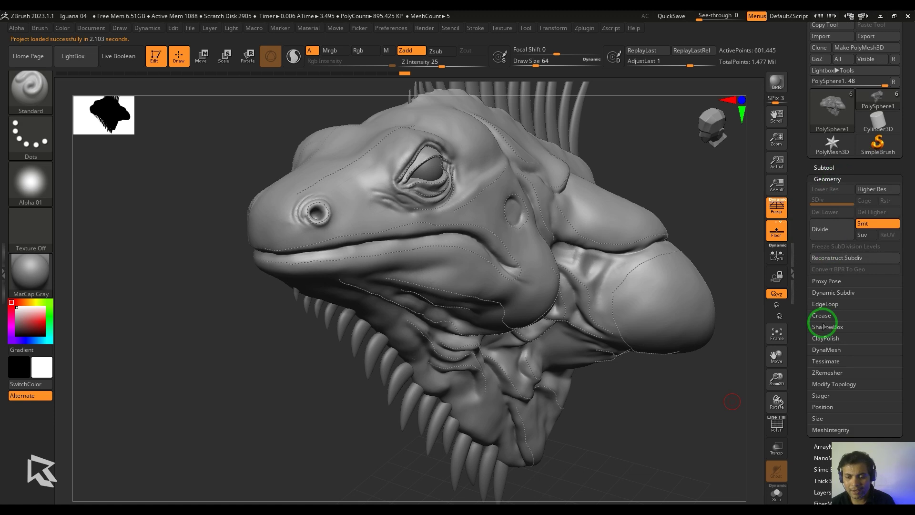
left_click(833, 373)
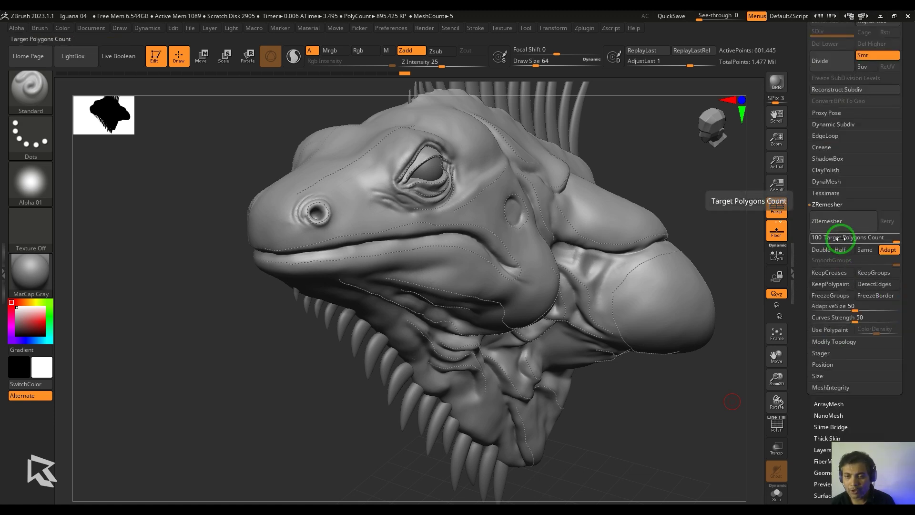
left_click(840, 239)
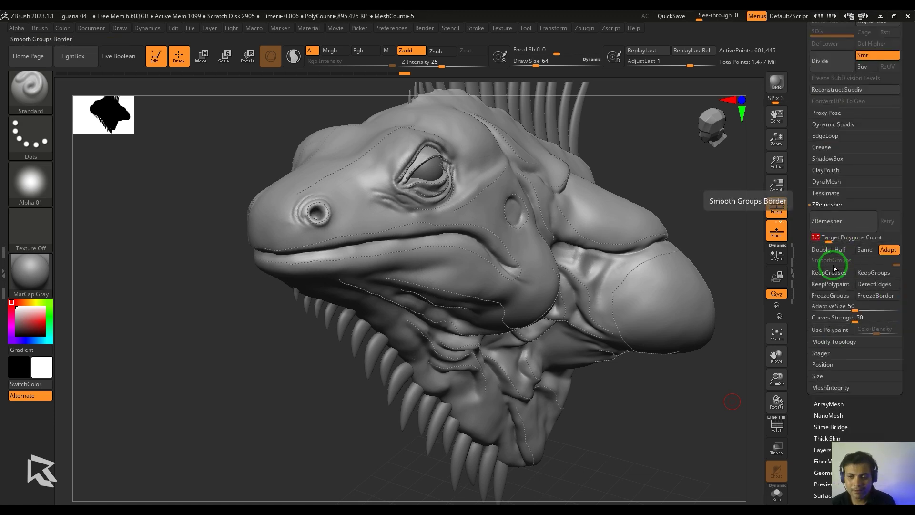
left_click(586, 433)
key("shift+f")
left_click(843, 221)
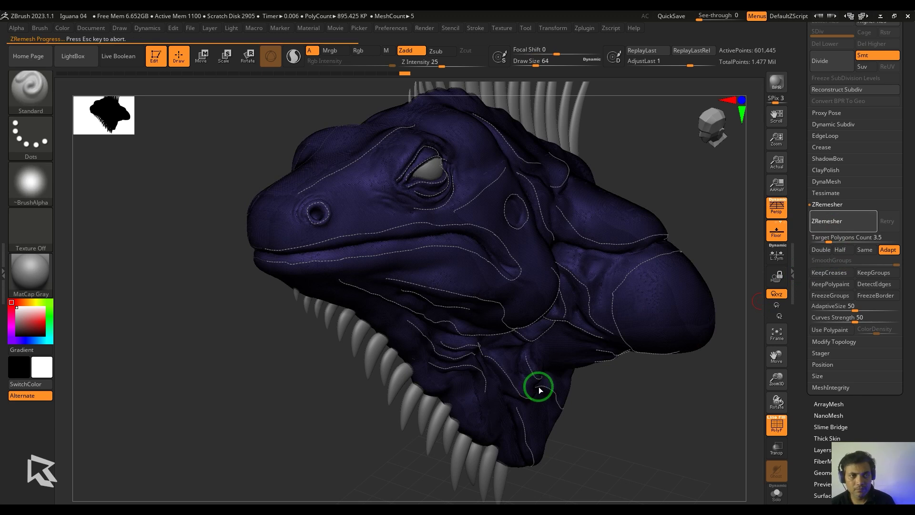
left_click_drag(605, 442, 236, 407)
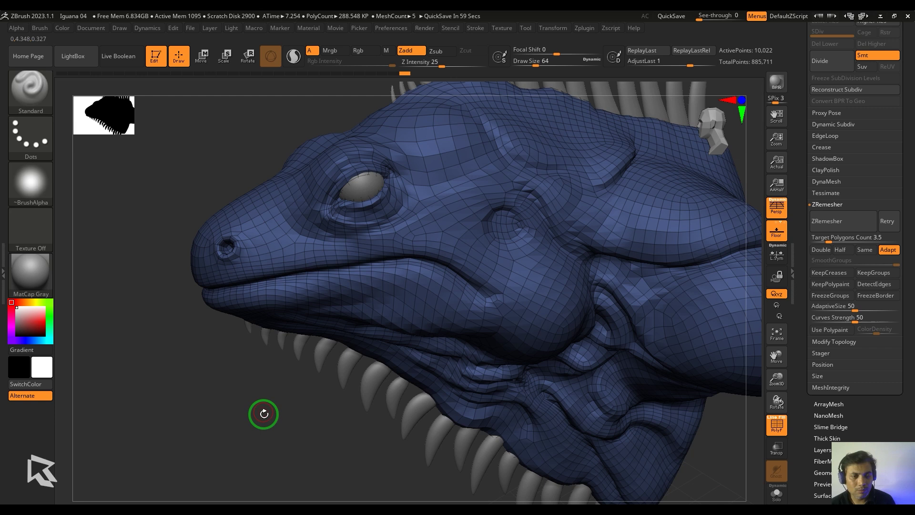
key("f")
left_click_drag(231, 374, 259, 368)
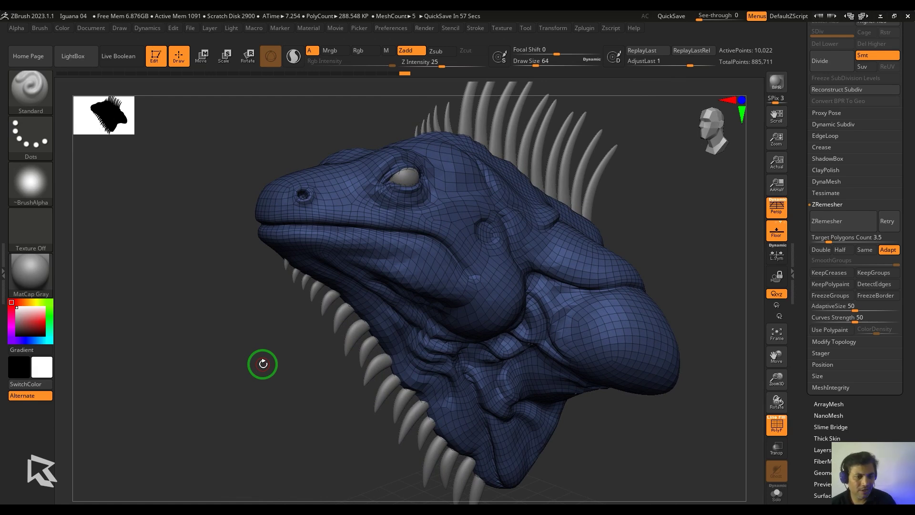
left_click_drag(263, 364, 245, 339)
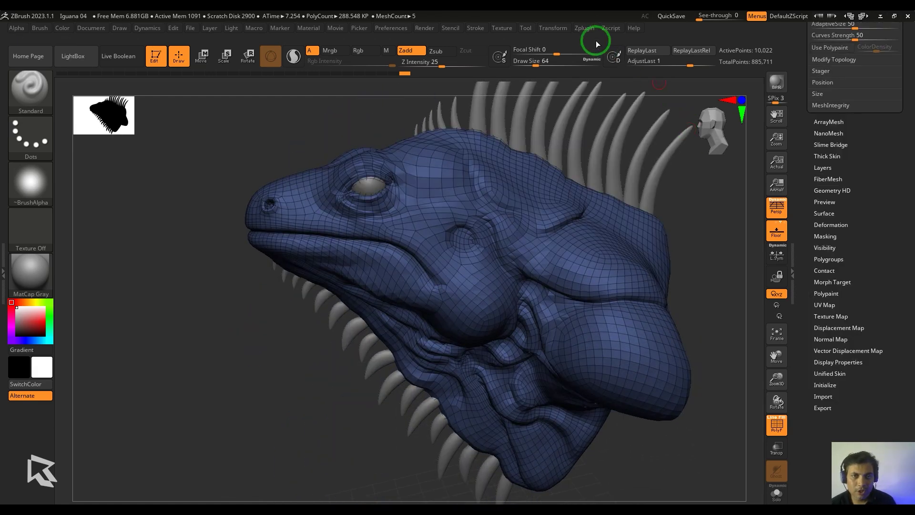
Dock the Zplugin palette with its UV Master settings expanded and show the remeshed head on its own.
left_click(588, 30)
left_click_drag(580, 38, 896, 329)
left_click(831, 361)
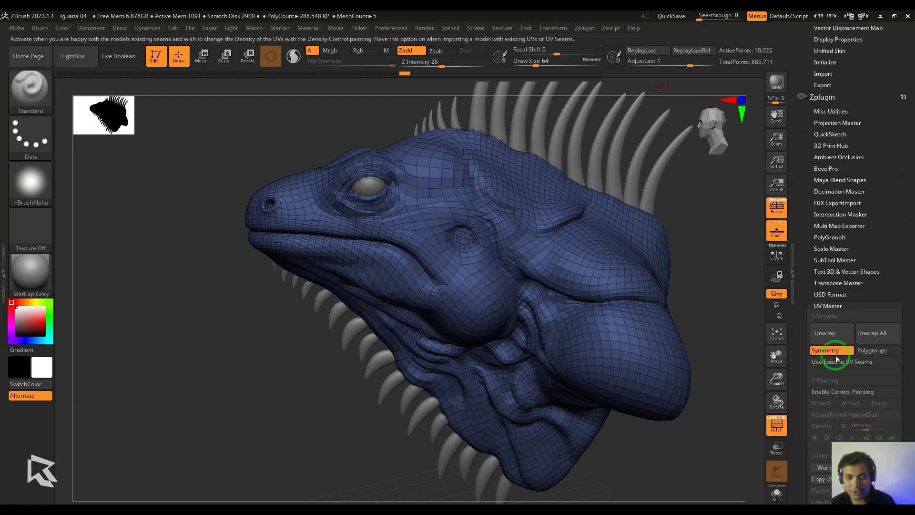
left_click(834, 342)
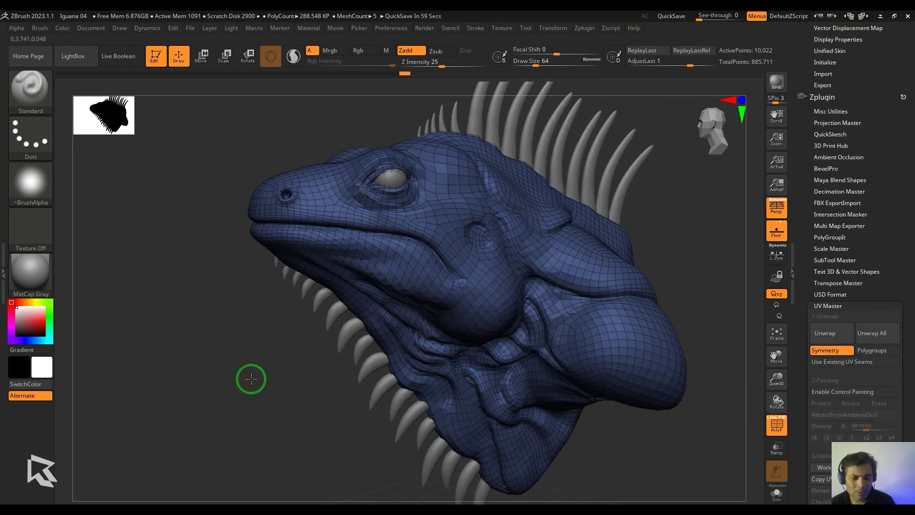
left_click_drag(628, 466, 614, 439)
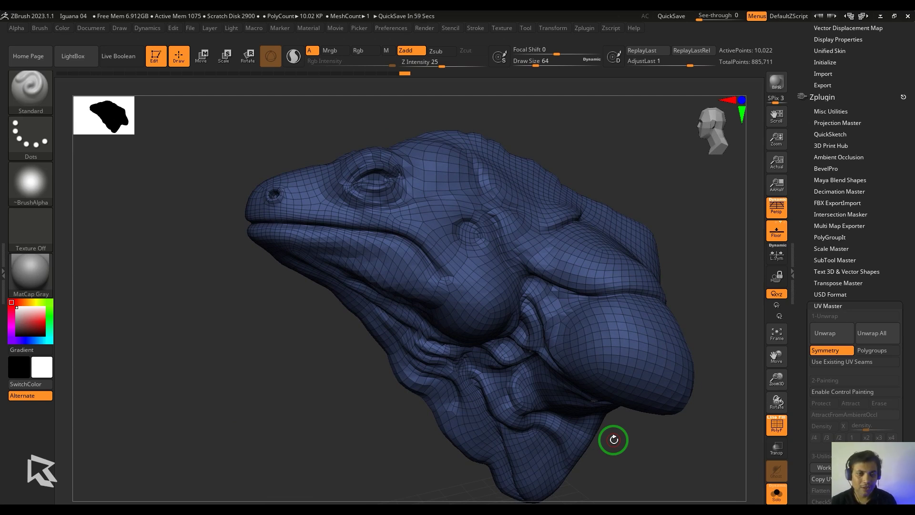
Choose the SelectLasso brush and hide the patch of polygons at the back of the head along the upper neck.
left_click_drag(588, 152, 544, 202)
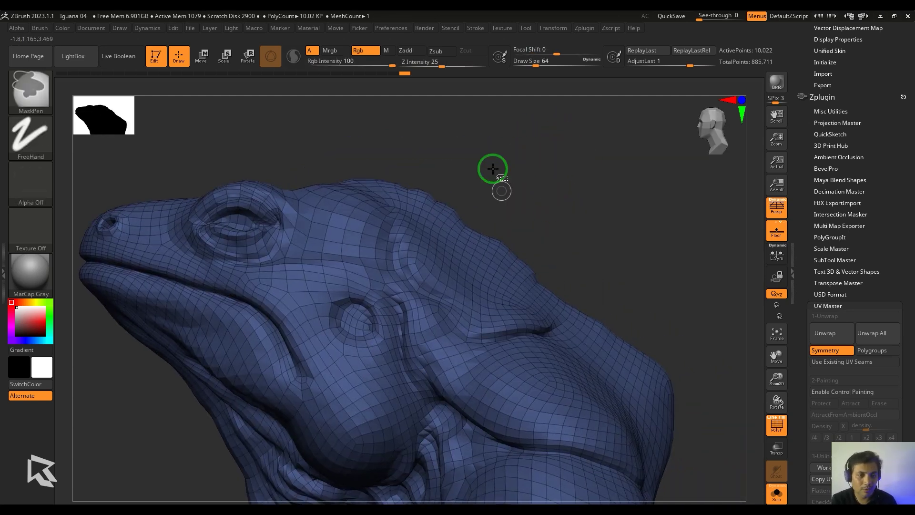
left_click(31, 88, "ctrl+shift")
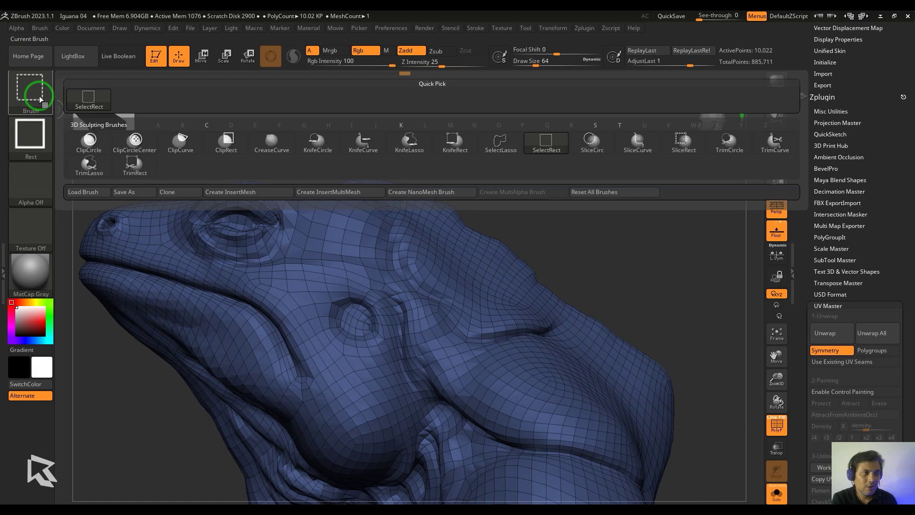
left_click(501, 143)
mouse_move(394, 219)
left_mouse_down("ctrl+shift")
mouse_move(481, 345)
mouse_move(609, 180)
mouse_move(466, 291)
mouse_move(512, 274)
left_mouse_up("ctrl+shift")
key("p")
left_click(445, 289, "ctrl+shift")
left_click_drag(448, 280, 505, 329, "ctrl+shift")
right_click_drag(522, 340, 460, 282, "alt")
left_click(512, 267, "ctrl+shift")
key("ctrl+z")
left_click(549, 277, "ctrl+shift")
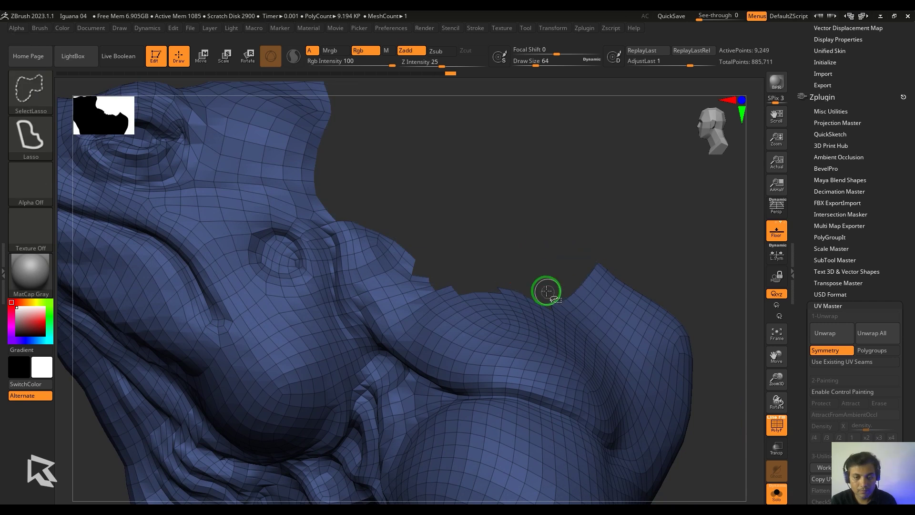
left_click(559, 291, "ctrl+shift")
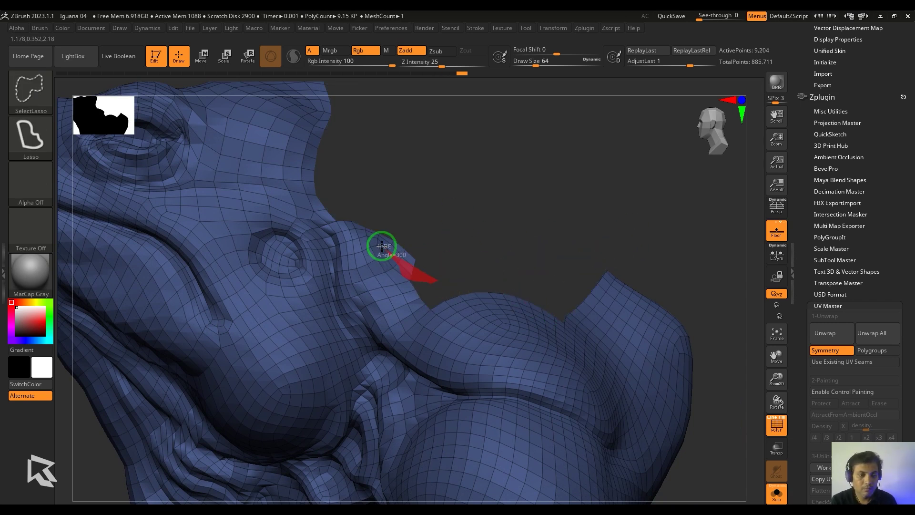
Refine the boundary of the upper neck patch, isolate it and assign it its own polygroup.
left_click_drag(382, 246, 387, 241, "ctrl+alt+shift")
left_click_drag(466, 194, 448, 220, "ctrl+shift")
left_click_drag(492, 280, 538, 291, "ctrl+alt+shift")
mouse_move(619, 255)
left_mouse_down("ctrl+alt+shift")
mouse_move(535, 276)
mouse_move(541, 267)
left_mouse_up("ctrl+alt+shift")
right_click_drag(582, 281, 632, 270)
left_click_drag(632, 270, 619, 286, "ctrl+shift")
mouse_move(493, 273)
left_mouse_down("ctrl+alt+shift")
mouse_move(538, 280)
mouse_move(567, 260)
left_mouse_up("ctrl+alt+shift")
mouse_move(640, 207)
right_mouse_down("alt")
mouse_move(587, 173)
mouse_move(649, 201)
right_mouse_up("alt")
left_click_drag(649, 202, 631, 295, "ctrl+shift")
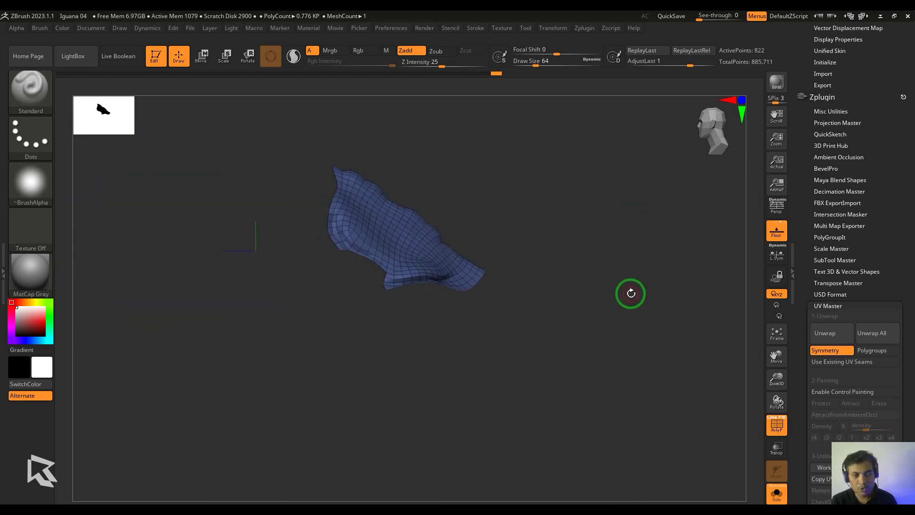
key("ctrl+w")
Bring back the rest of the head, hide the upper neck patch and clean up its edge beside the neck fold.
right_click_drag(631, 295, 650, 218, "alt")
left_click(644, 270, "ctrl+shift")
left_click(581, 228, "ctrl+shift")
left_click_drag(655, 219, 638, 229, "ctrl+shift")
right_click_drag(655, 218, 557, 167, "alt")
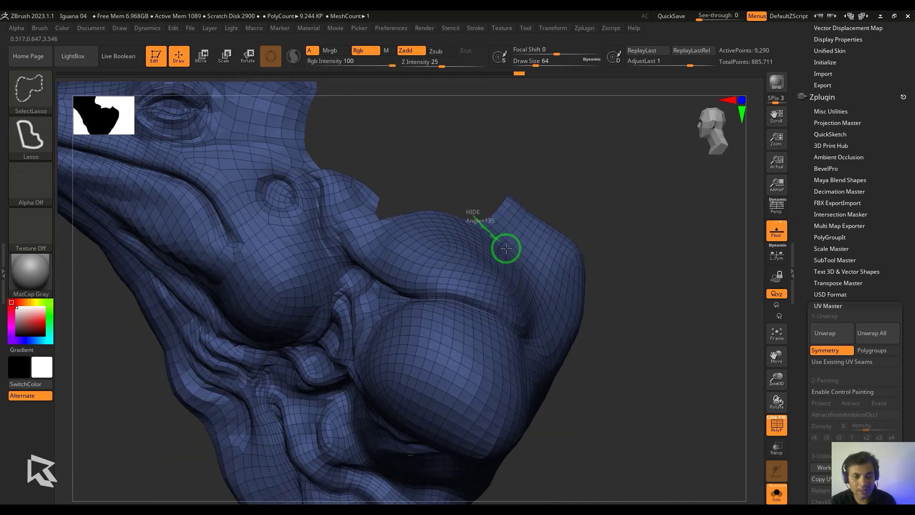
mouse_move(506, 247)
left_mouse_down("ctrl+alt+shift")
mouse_move(562, 192)
mouse_move(660, 219)
mouse_move(639, 229)
left_mouse_up("ctrl+alt+shift")
left_click(472, 186, "ctrl+shift")
Hide the top of the skull from the brow back to the neck and assign the remaining mesh a separate polygroup.
right_click_drag(373, 138, 496, 256, "alt")
left_click_drag(375, 193, 457, 143, "ctrl+alt+shift")
left_click_drag(510, 158, 496, 181, "ctrl+shift")
right_click_drag(309, 302, 329, 290)
left_click_drag(329, 290, 319, 281, "ctrl+shift")
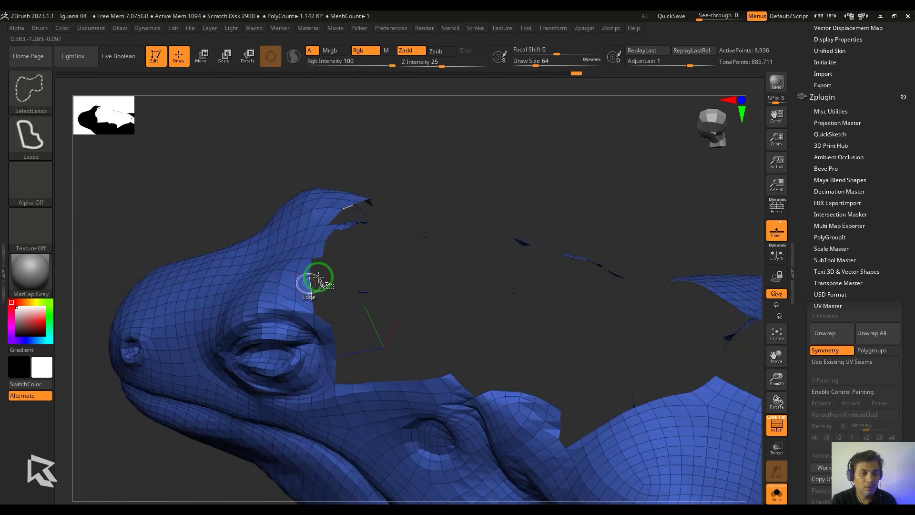
right_click_drag(318, 282, 429, 191)
mouse_move(477, 157)
left_mouse_down("ctrl+shift")
mouse_move(507, 136)
mouse_move(455, 136)
left_mouse_up("ctrl+shift")
mouse_move(456, 136)
right_mouse_down()
mouse_move(428, 117)
mouse_move(458, 129)
right_mouse_up()
left_click_drag(500, 133, 530, 176, "ctrl+shift")
key("ctrl+w")
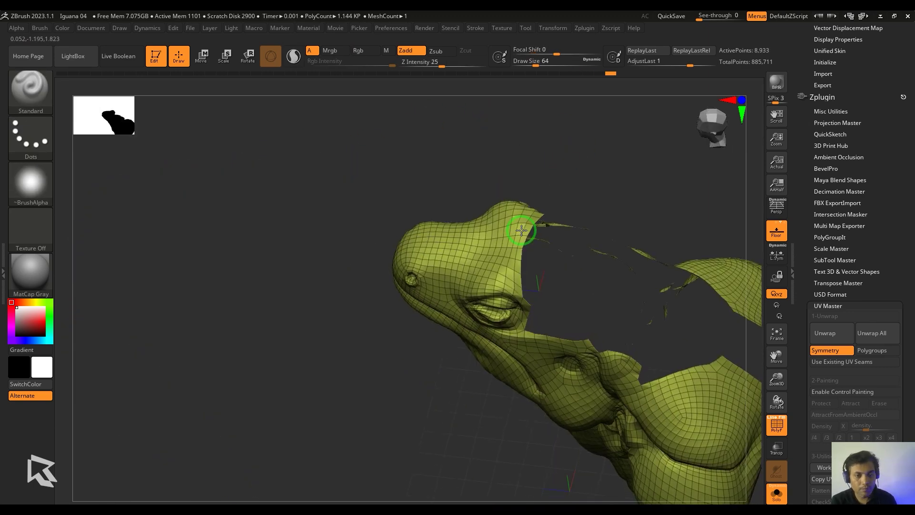
Hide the eye area and the snout above the mouth line with lasso selections.
right_click_drag(519, 235, 576, 184, "shift")
mouse_move(370, 155)
left_mouse_down("ctrl+alt+shift")
mouse_move(450, 257)
mouse_move(496, 138)
left_mouse_up("ctrl+alt+shift")
mouse_move(495, 143)
left_mouse_down("ctrl+shift")
mouse_move(427, 274)
mouse_move(244, 294)
left_mouse_up("ctrl+shift")
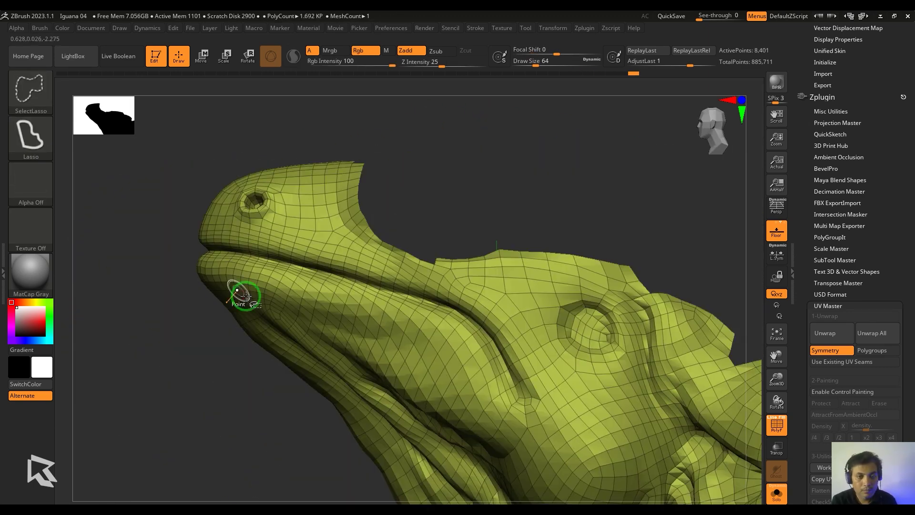
left_click_drag(448, 133, 462, 153, "ctrl+shift")
left_click_drag(465, 155, 477, 168, "ctrl+shift")
left_click(245, 416, "ctrl+shift")
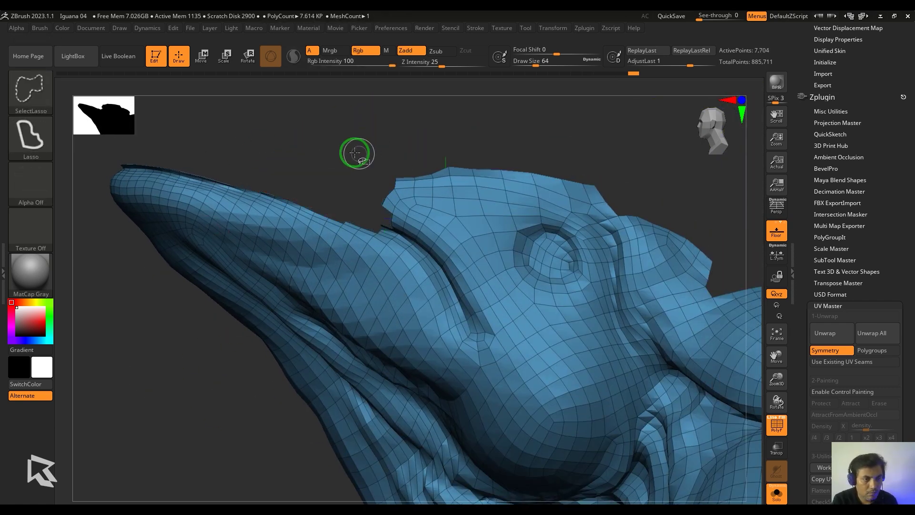
Hide the front of the lower jaw and the cheek area around the ear, and assign the remaining mesh a new polygroup.
right_click_drag(355, 152, 293, 170, "ctrl")
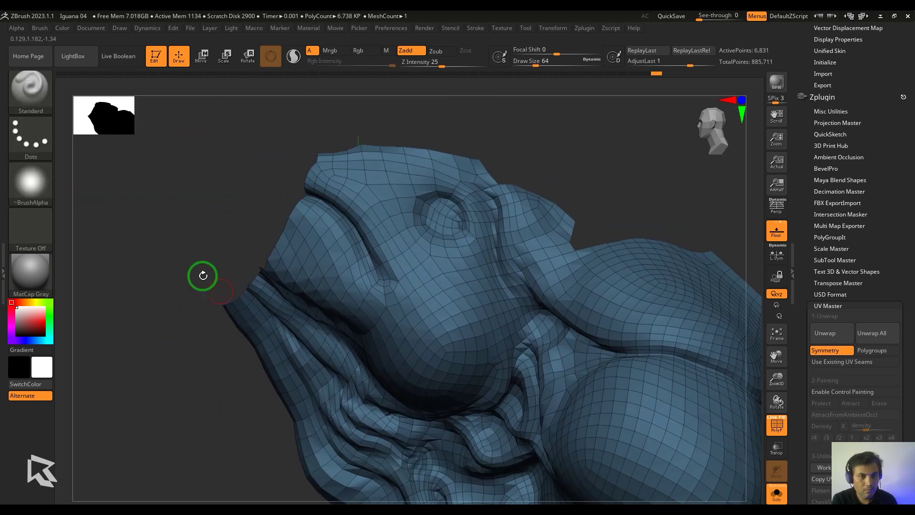
mouse_move(202, 273)
left_mouse_down()
mouse_move(55, 198)
mouse_move(644, 188)
mouse_move(724, 351)
mouse_move(316, 367)
mouse_move(364, 292)
mouse_move(637, 212)
mouse_move(253, 380)
mouse_move(245, 208)
mouse_move(377, 300)
left_mouse_up()
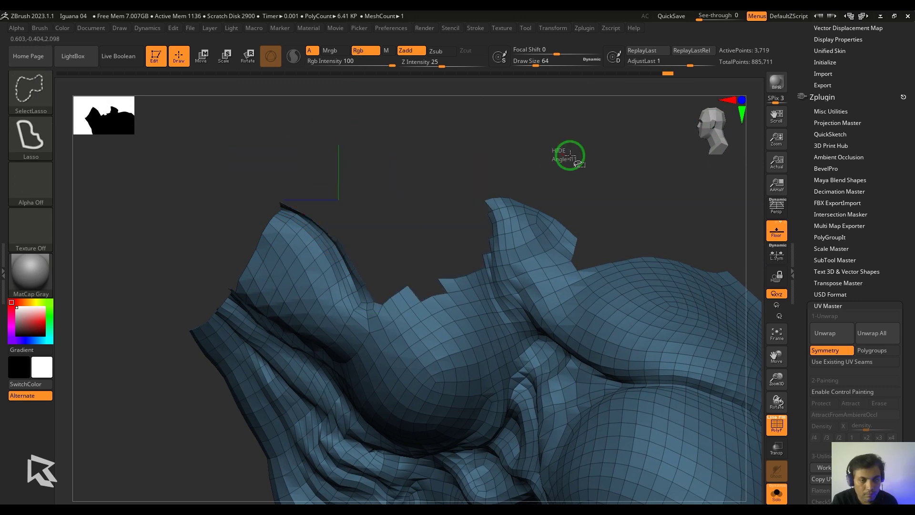
key("ctrl+z")
left_click_drag(478, 214, 490, 226, "ctrl+shift")
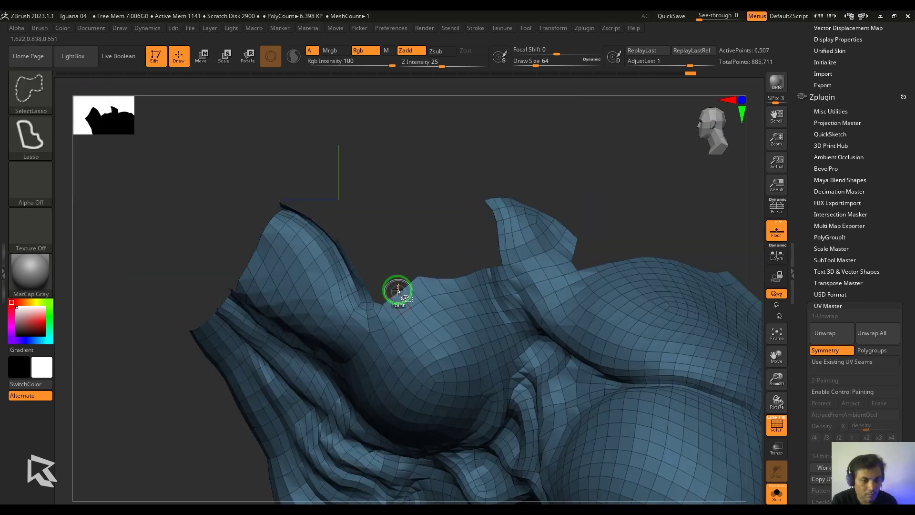
left_click_drag(380, 292, 396, 272, "ctrl+alt+shift")
key("ctrl+w")
Hide the jaw patch in front of the round cheek and assign the remaining mesh a new polygroup.
left_click_drag(186, 480, 255, 396, "alt")
mouse_move(422, 214)
left_mouse_down("ctrl+alt+shift")
mouse_move(317, 327)
mouse_move(251, 267)
left_mouse_up("ctrl+alt+shift")
mouse_move(267, 200)
left_mouse_down()
mouse_move(359, 149)
mouse_move(400, 181)
left_mouse_up()
mouse_move(429, 200)
left_mouse_down()
mouse_move(548, 258)
mouse_move(472, 294)
mouse_move(198, 343)
mouse_move(282, 336)
left_mouse_up()
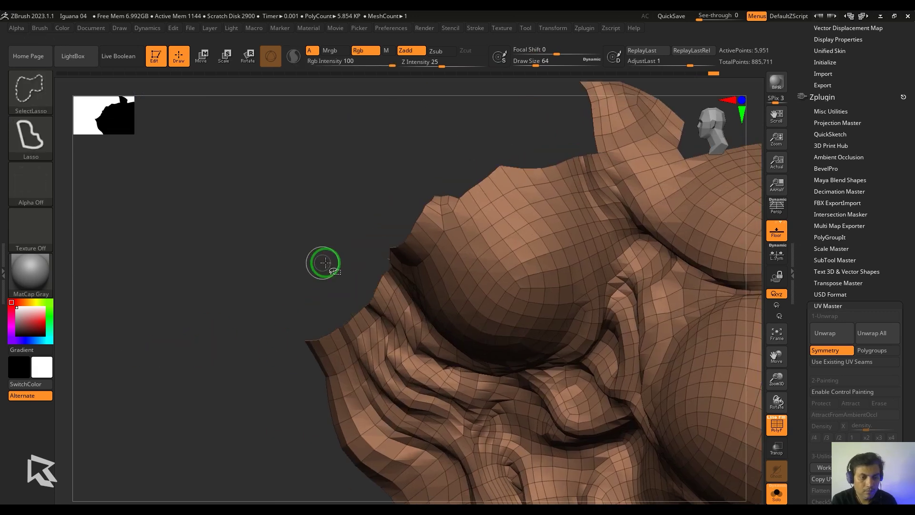
key("ctrl+w")
Try to hide the front strip of the throat folds below the jaw with lasso selections.
mouse_move(267, 406)
left_mouse_down()
mouse_move(234, 349)
mouse_move(299, 124)
left_mouse_up()
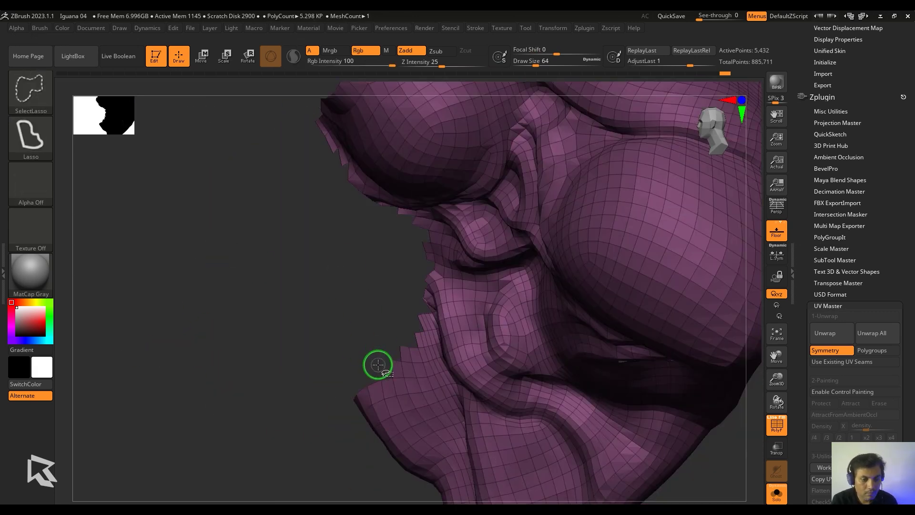
key("ctrl+z")
mouse_move(378, 364)
left_mouse_down("alt")
mouse_move(327, 388)
mouse_move(315, 369)
left_mouse_up("alt")
left_click_drag(309, 154, 397, 283, "ctrl+alt+shift")
left_click_drag(262, 327, 286, 367, "alt")
mouse_move(356, 174)
left_mouse_down("ctrl+alt+shift")
mouse_move(374, 196)
mouse_move(356, 182)
mouse_move(329, 210)
left_mouse_up("ctrl+alt+shift")
left_click_drag(329, 210, 305, 253, "alt")
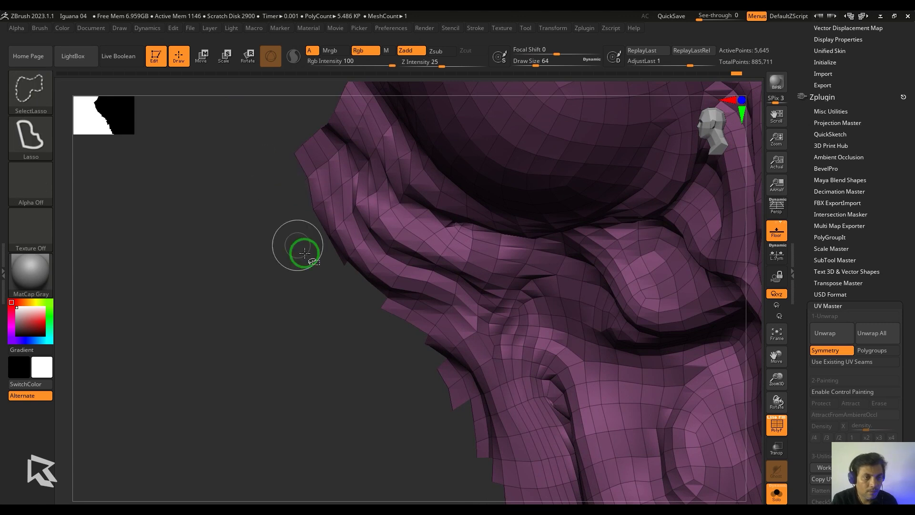
key("ctrl+z")
Hide the front strip of the throat folds below the jaw and assign the remaining mesh its own polygroup.
left_click_drag(312, 350, 300, 400, "ctrl+shift")
mouse_move(301, 401)
left_mouse_down("ctrl+shift")
mouse_move(348, 383)
mouse_move(266, 324)
left_mouse_up("ctrl+shift")
mouse_move(417, 247)
left_mouse_down("ctrl+shift")
mouse_move(450, 373)
mouse_move(441, 312)
left_mouse_up("ctrl+shift")
left_click_drag(362, 362, 325, 412, "ctrl+shift")
mouse_move(325, 412)
left_mouse_down("ctrl+shift")
mouse_move(555, 296)
mouse_move(292, 374)
mouse_move(333, 286)
left_mouse_up("ctrl+shift")
mouse_move(470, 184)
left_mouse_down("ctrl+alt+shift")
mouse_move(623, 208)
mouse_move(615, 205)
left_mouse_up("ctrl+alt+shift")
left_click_drag(615, 205, 429, 334, "ctrl+shift")
mouse_move(429, 334)
left_mouse_down()
mouse_move(395, 348)
mouse_move(411, 235)
mouse_move(380, 344)
mouse_move(420, 193)
left_mouse_up()
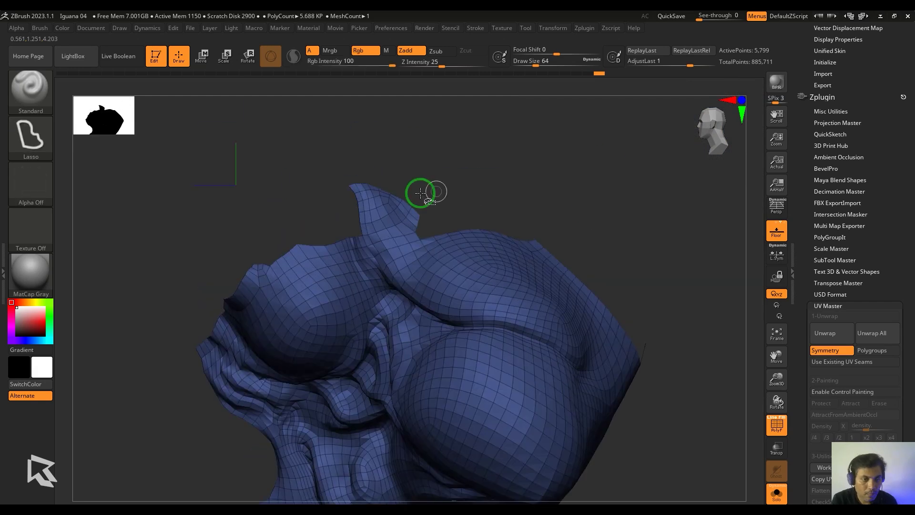
Hide the neck fold above the rounded bulge down to the crease and assign the remaining mesh a new polygroup.
left_click_drag(534, 337, 537, 338, "ctrl+alt+shift")
left_click_drag(602, 196, 582, 200, "alt")
left_click_drag(472, 210, 441, 220, "ctrl+shift")
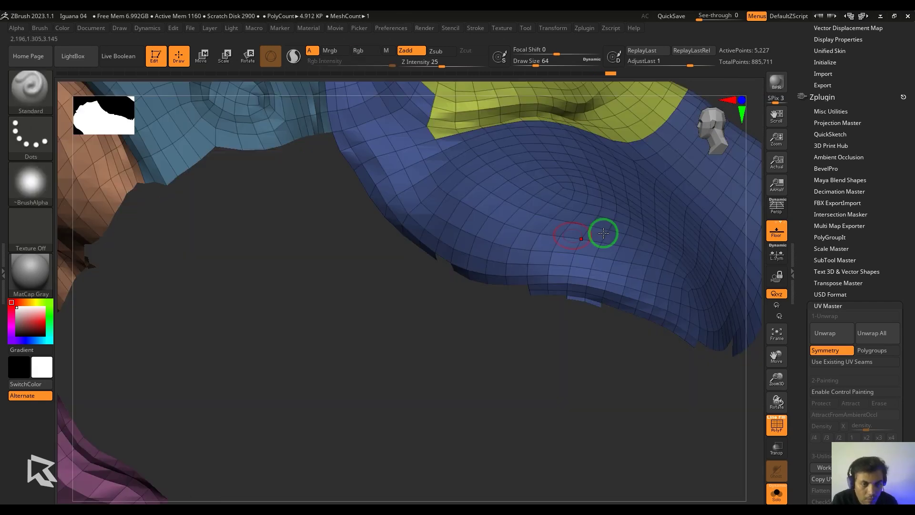
key("ctrl+z")
mouse_move(660, 218)
left_mouse_down("alt")
mouse_move(536, 188)
mouse_move(529, 210)
left_mouse_up("alt")
left_click_drag(512, 292, 518, 286, "ctrl+alt+shift")
left_click_drag(658, 293, 533, 310, "alt")
left_click_drag(679, 279, 555, 198, "ctrl+alt+shift")
left_click_drag(556, 201, 584, 257, "alt")
mouse_move(586, 260)
left_mouse_down("alt")
mouse_move(607, 298)
mouse_move(597, 296)
left_mouse_up("alt")
mouse_move(552, 131)
left_mouse_down("ctrl+alt+shift")
mouse_move(460, 241)
mouse_move(468, 224)
left_mouse_up("ctrl+alt+shift")
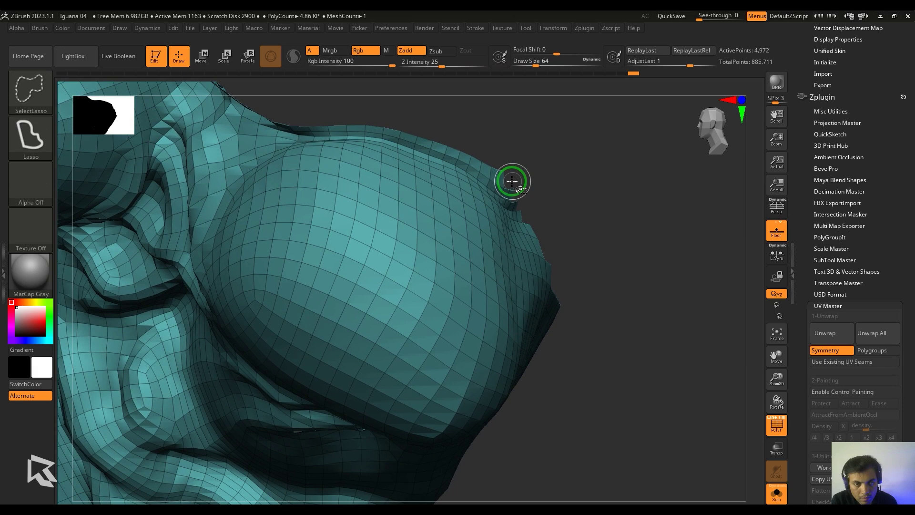
Hide the strip of polygons behind the rounded bulge and assign the remaining mesh a new polygroup.
left_click_drag(511, 180, 624, 224)
left_click_drag(561, 394, 586, 370, "ctrl+shift")
left_click_drag(648, 286, 596, 248, "alt")
key("ctrl+w")
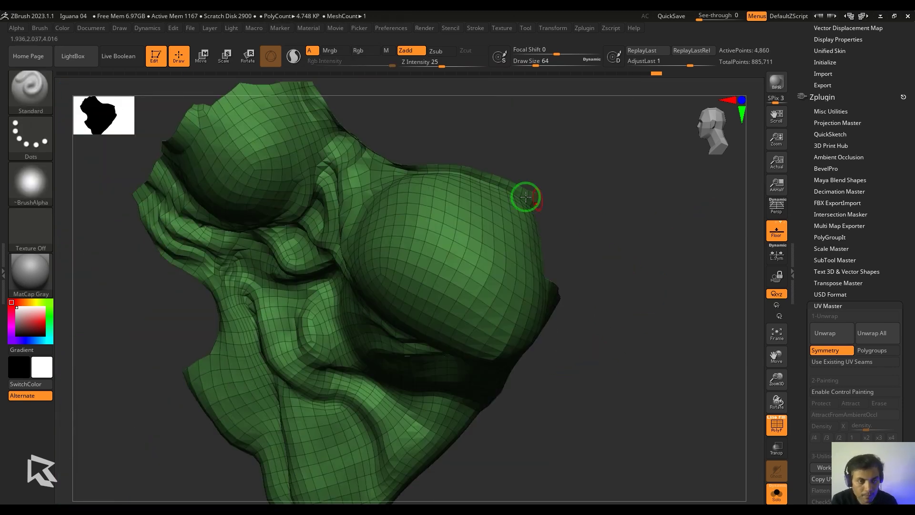
Hide the large rounded bulge on the side of the neck and the fold edge around it with lasso selections.
left_click_drag(525, 196, 538, 205, "alt")
mouse_move(437, 133)
left_mouse_down("ctrl+alt+shift")
mouse_move(360, 258)
mouse_move(586, 200)
left_mouse_up("ctrl+alt+shift")
mouse_move(676, 214)
left_mouse_down("ctrl+shift")
mouse_move(665, 224)
mouse_move(682, 227)
mouse_move(710, 273)
left_mouse_up("ctrl+shift")
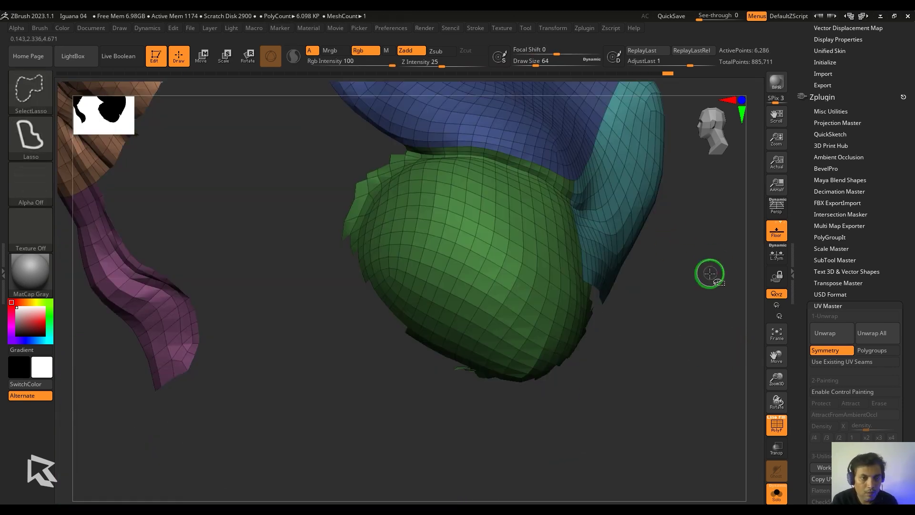
left_click_drag(603, 386, 615, 395, "ctrl+shift")
left_click_drag(367, 244, 420, 330, "ctrl+alt+shift")
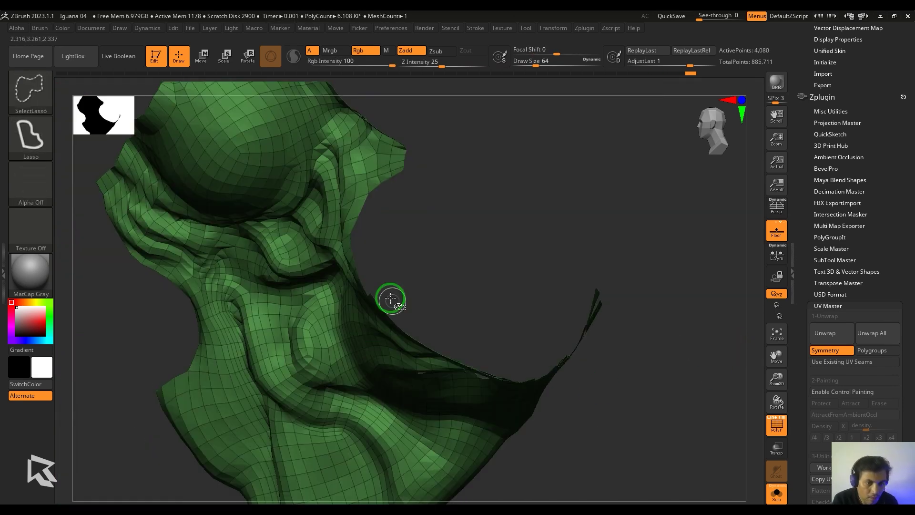
left_click_drag(420, 272, 422, 202, "alt")
left_click_drag(392, 290, 415, 307, "ctrl+alt+shift")
Hide the leftover sliver polygons along the rim where the rounded bulge meets the neck.
left_click_drag(548, 305, 634, 339)
mouse_move(634, 338)
left_mouse_down("alt")
mouse_move(580, 275)
mouse_move(641, 360)
left_mouse_up("alt")
mouse_move(641, 361)
left_mouse_down("alt")
mouse_move(613, 286)
mouse_move(629, 305)
left_mouse_up("alt")
mouse_move(496, 245)
left_mouse_down("ctrl+alt+shift")
mouse_move(461, 353)
mouse_move(490, 407)
mouse_move(504, 339)
mouse_move(520, 356)
left_mouse_up("ctrl+alt+shift")
mouse_move(520, 355)
left_mouse_down("alt")
mouse_move(237, 447)
mouse_move(307, 333)
left_mouse_up("alt")
left_click_drag(307, 253, 362, 300, "ctrl+alt+shift")
mouse_move(363, 300)
left_mouse_down("alt")
mouse_move(345, 327)
mouse_move(362, 343)
left_mouse_up("alt")
Trim the remaining jagged polygons at the bulge's edge and assign the visible mesh a new polygroup.
mouse_move(362, 343)
left_mouse_down()
mouse_move(699, 198)
mouse_move(484, 184)
mouse_move(472, 221)
mouse_move(635, 201)
mouse_move(620, 224)
left_mouse_up()
left_click_drag(619, 224, 606, 210, "ctrl+shift")
left_click_drag(510, 224, 463, 247, "ctrl+alt+shift")
mouse_move(372, 272)
left_mouse_down("ctrl+shift")
mouse_move(354, 287)
mouse_move(363, 298)
left_mouse_up("ctrl+shift")
left_click(368, 253, "ctrl+shift")
key("ctrl+z")
left_click_drag(311, 253, 332, 279, "ctrl+alt+shift")
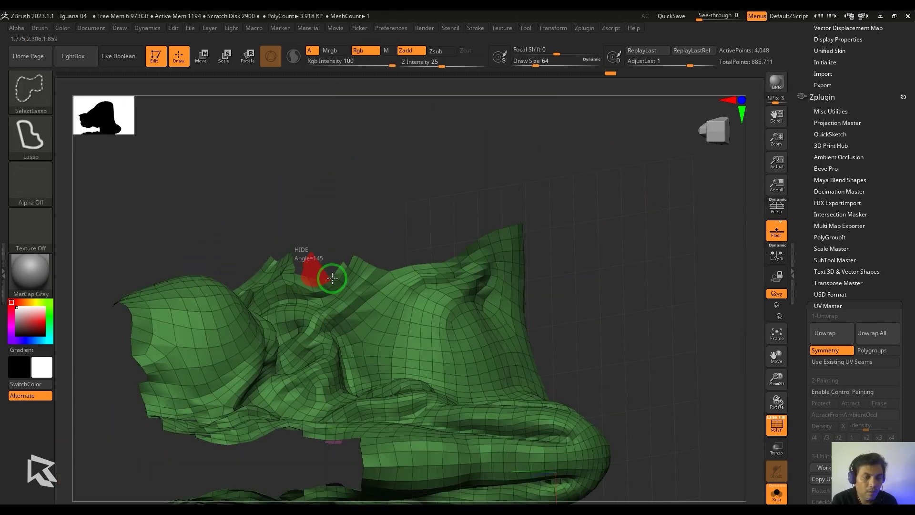
key("ctrl+w")
Lasso-hide stray polygons near the bulge at the rear of the neck, undoing the faulty selection.
left_click_drag(580, 183, 591, 200, "ctrl+shift")
mouse_move(591, 200)
left_mouse_down()
mouse_move(593, 264)
mouse_move(519, 319)
mouse_move(629, 261)
mouse_move(607, 204)
mouse_move(609, 296)
mouse_move(596, 250)
left_mouse_up()
left_click(512, 324, "ctrl+shift")
left_click(514, 253, "ctrl+alt+shift")
left_click(506, 305, "ctrl+alt+shift")
key("ctrl+z")
left_click_drag(466, 270, 462, 297, "ctrl+alt+shift")
Isolate the bulge polygroup on both sides of the neck and examine its shape and borders.
mouse_move(620, 305)
left_mouse_down("ctrl+shift")
mouse_move(658, 321)
mouse_move(663, 293)
left_mouse_up("ctrl+shift")
left_click(658, 321, "ctrl+shift")
left_click_drag(662, 293, 669, 269)
left_click_drag(669, 268, 634, 282, "alt")
left_click(623, 280, "ctrl+shift")
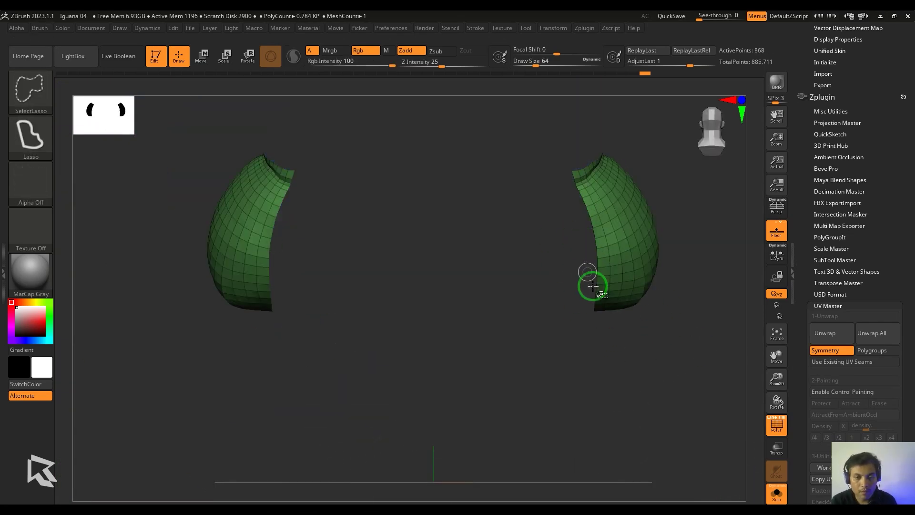
left_click(707, 323, "ctrl+shift")
mouse_move(707, 322)
left_mouse_down()
mouse_move(543, 356)
mouse_move(593, 262)
mouse_move(463, 375)
mouse_move(697, 266)
mouse_move(672, 286)
mouse_move(637, 254)
mouse_move(691, 265)
left_mouse_up()
left_click(629, 252, "ctrl+shift")
key("ctrl+shift+z")
left_click(603, 227, "ctrl+shift")
Hide the leftover bulge polygons with lasso selections and assign the remaining neck mesh a new polygroup.
mouse_move(692, 264)
left_mouse_down()
mouse_move(711, 271)
mouse_move(668, 248)
left_mouse_up()
left_click_drag(658, 241, 529, 265, "ctrl+alt+shift")
mouse_move(596, 286)
left_mouse_down("alt")
mouse_move(635, 304)
mouse_move(659, 272)
mouse_move(622, 237)
left_mouse_up("alt")
left_click_drag(494, 239, 496, 238, "ctrl+alt+shift")
mouse_move(548, 233)
left_mouse_down()
mouse_move(527, 207)
mouse_move(498, 329)
left_mouse_up()
key("ctrl+w")
Separate the lower back area from the throat with lasso selections and isolate the resulting strip.
mouse_move(572, 286)
left_mouse_down()
mouse_move(613, 241)
mouse_move(637, 175)
mouse_move(649, 188)
mouse_move(638, 238)
left_mouse_up()
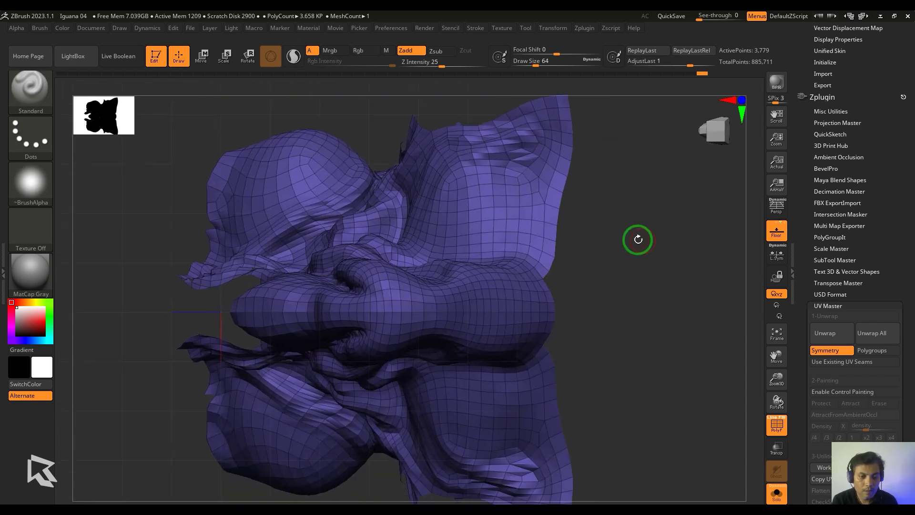
mouse_move(638, 200)
left_mouse_down("ctrl+shift")
mouse_move(651, 166)
mouse_move(654, 179)
left_mouse_up("ctrl+shift")
mouse_move(654, 190)
left_mouse_down("shift")
mouse_move(611, 243)
mouse_move(539, 245)
left_mouse_up("shift")
mouse_move(622, 310)
left_mouse_down()
mouse_move(672, 280)
mouse_move(664, 337)
mouse_move(619, 305)
left_mouse_up()
left_click(431, 200, "ctrl+alt+shift")
left_click_drag(431, 267, 435, 276, "ctrl+shift")
mouse_move(508, 217)
left_mouse_down("ctrl+shift")
mouse_move(511, 336)
mouse_move(600, 324)
left_mouse_up("ctrl+shift")
left_click(601, 323, "ctrl+shift")
mouse_move(623, 445)
left_mouse_down()
mouse_move(588, 421)
mouse_move(577, 348)
mouse_move(673, 327)
left_mouse_up()
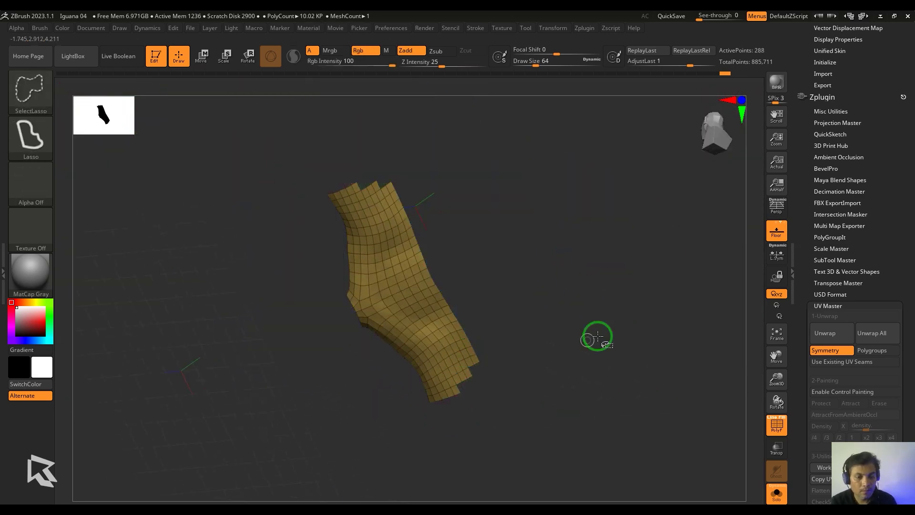
Clean up the stray polygons on the border between the lower back polygroups and show the whole head.
mouse_move(596, 333)
left_mouse_down()
mouse_move(598, 307)
mouse_move(476, 382)
mouse_move(664, 326)
mouse_move(668, 306)
mouse_move(578, 263)
left_mouse_up()
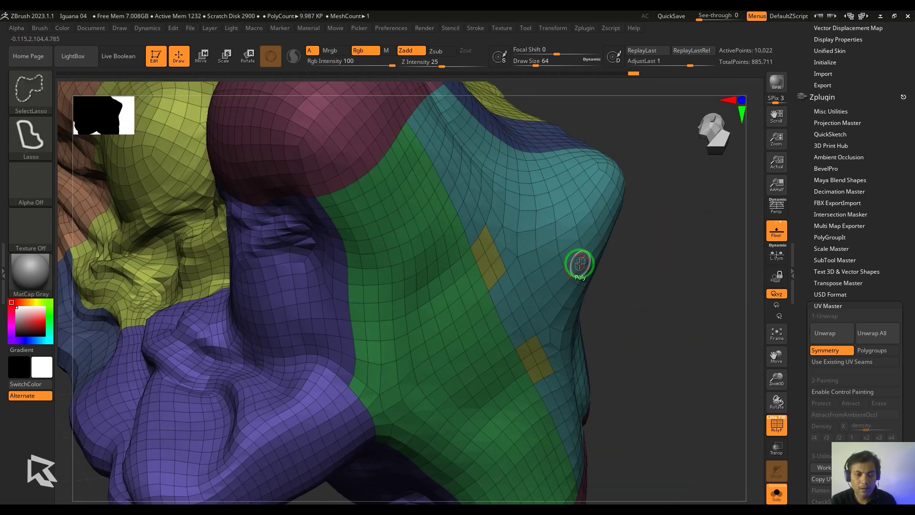
left_click(578, 264, "ctrl+alt+shift")
left_click(487, 260, "ctrl+alt+shift")
mouse_move(667, 267)
left_mouse_down("ctrl+shift")
mouse_move(689, 270)
mouse_move(549, 334)
left_mouse_up("ctrl+shift")
left_click_drag(431, 381, 216, 174, "ctrl+alt+shift")
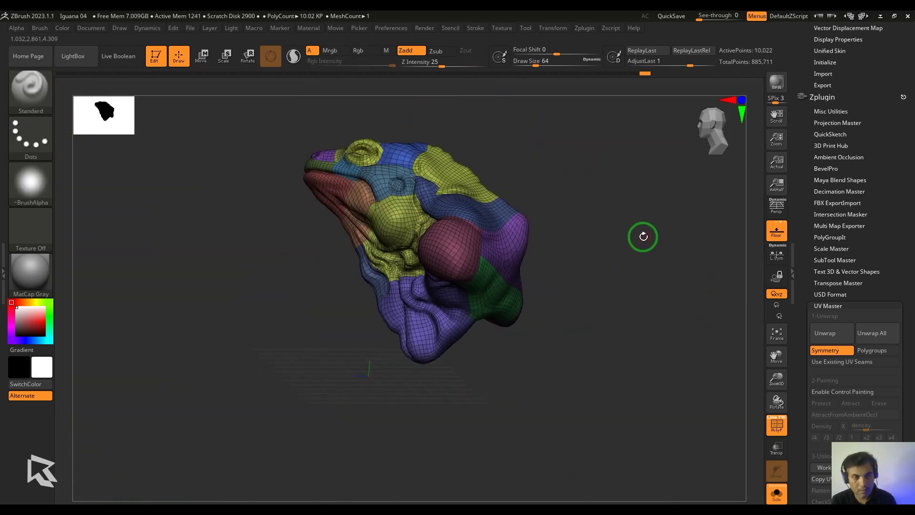
Unwrap the head in UV Master with Symmetry and Polygroups enabled.
mouse_move(643, 237)
left_mouse_down()
mouse_move(627, 290)
mouse_move(640, 225)
mouse_move(656, 267)
mouse_move(613, 231)
mouse_move(660, 253)
mouse_move(631, 239)
left_mouse_up()
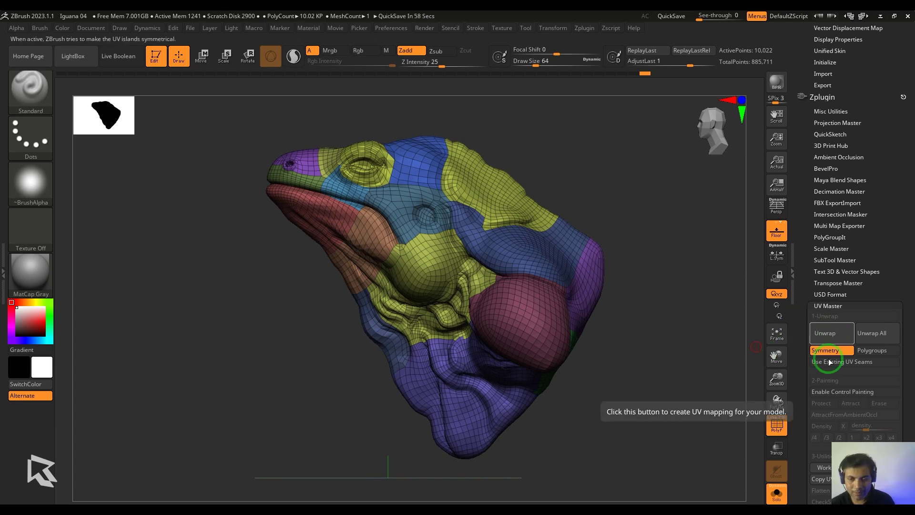
left_click(875, 353)
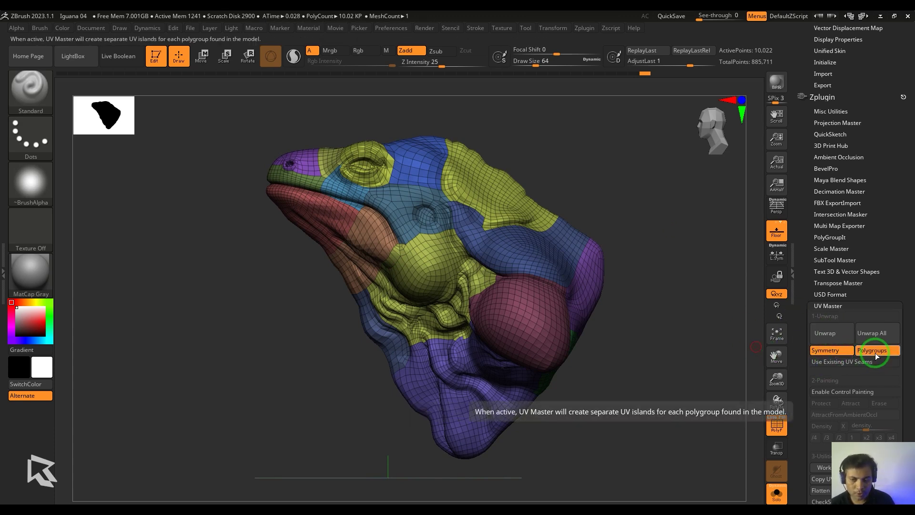
left_click(833, 333)
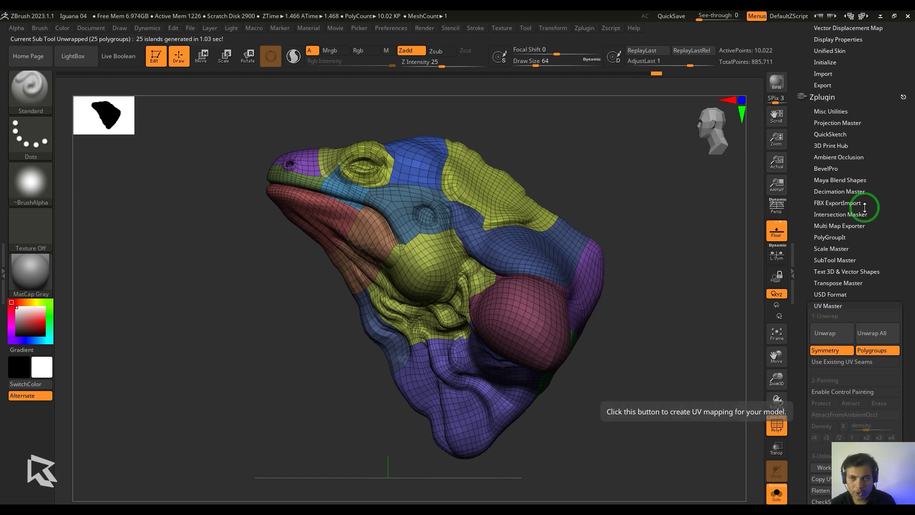
Morph the head to its flat UV layout to examine the islands, and return it to its 3D shape.
left_click(848, 96)
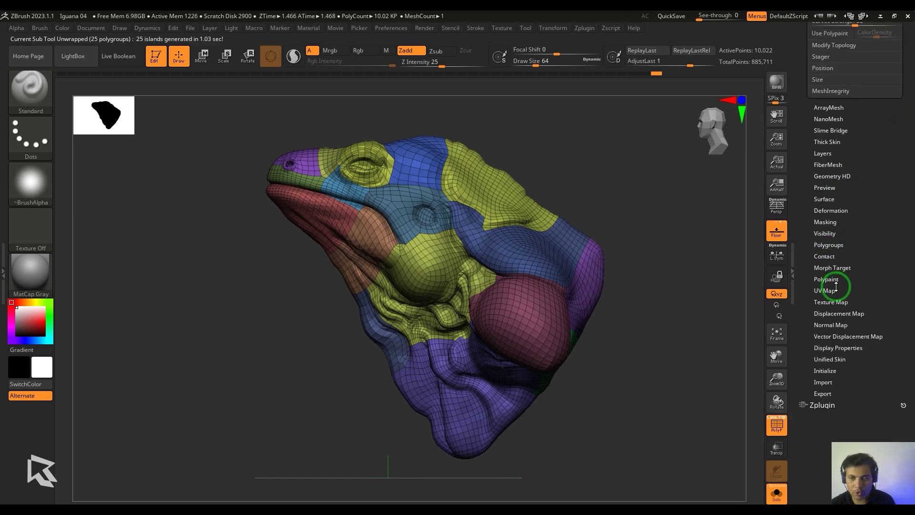
left_click(830, 290)
left_click(834, 231)
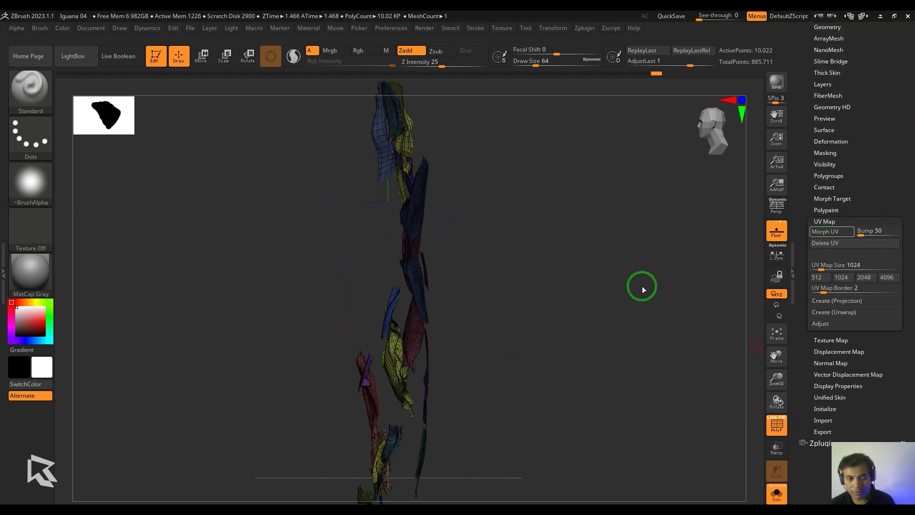
left_click_drag(591, 316, 186, 271)
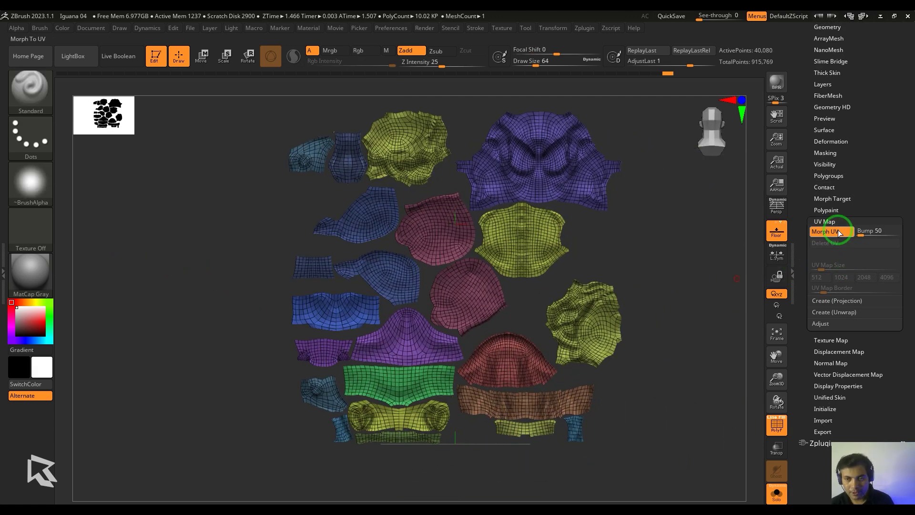
left_click(834, 231)
Turn off the wireframe display and divide the retopologized head up to subdivision level 4.
left_click_drag(658, 376, 719, 435)
key("shift+f")
scroll(830, 225, "up", 5)
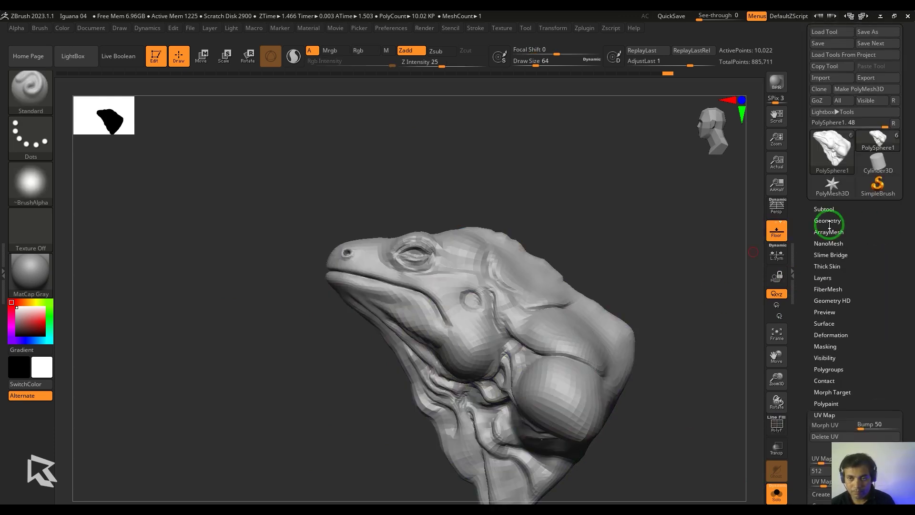
left_click(828, 221)
left_click(828, 190)
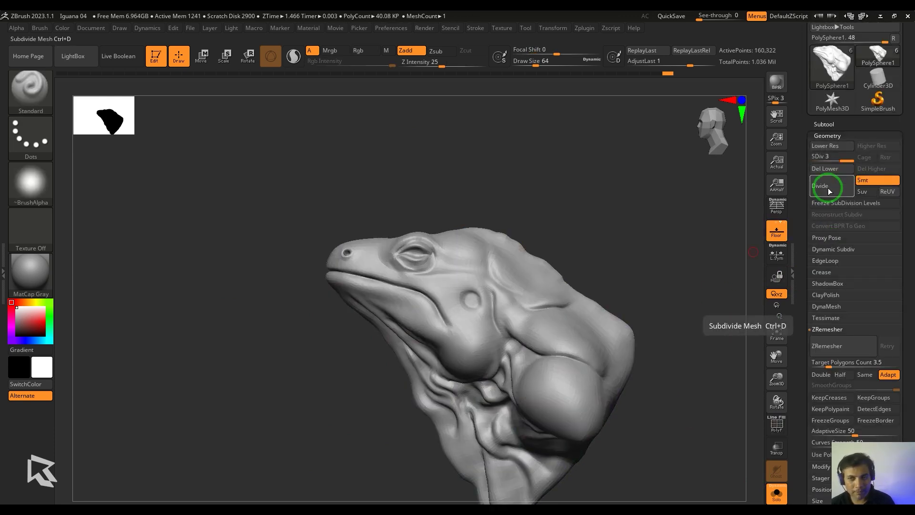
left_click(830, 192)
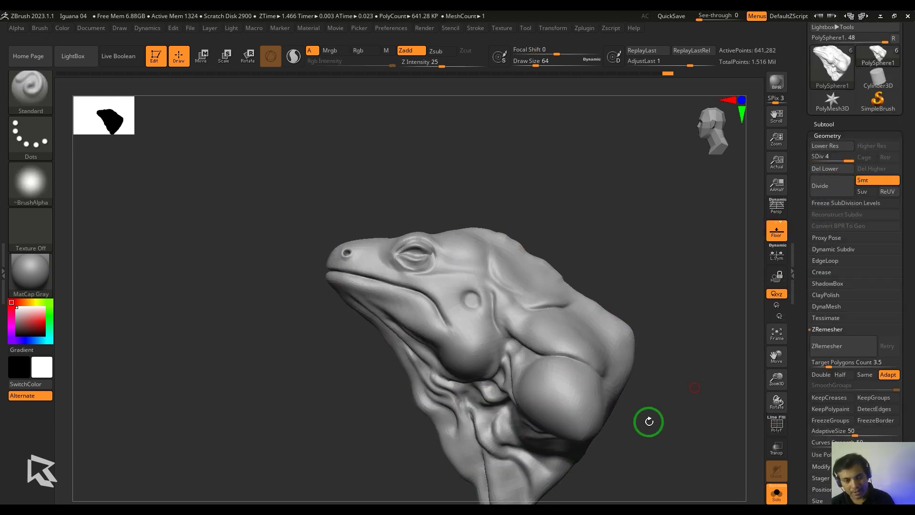
left_click_drag(648, 420, 681, 402)
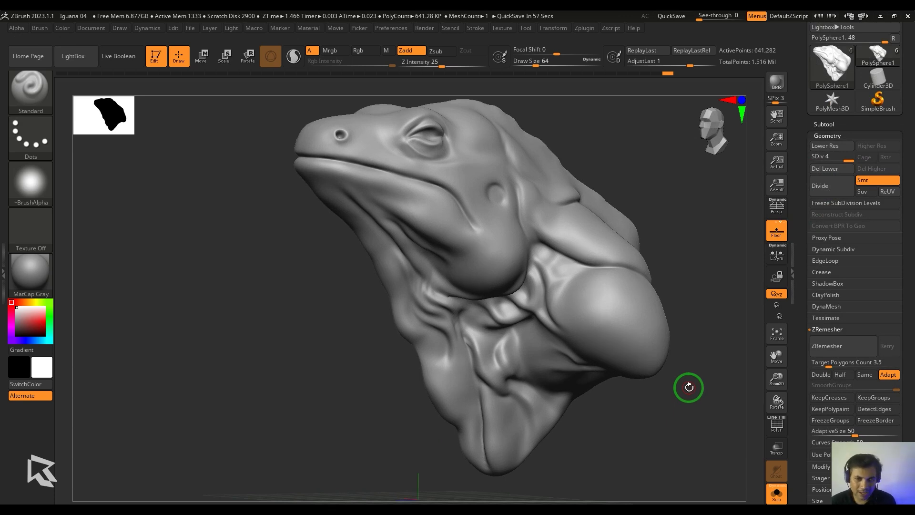
Turn off Solo mode and hide the spike and eye subtools, keeping the two head meshes for comparison.
left_click(825, 124)
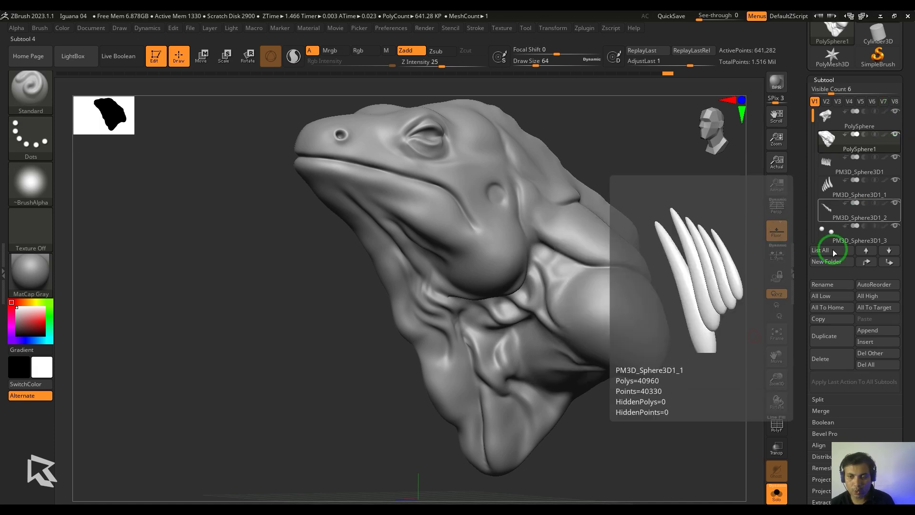
left_click(777, 493)
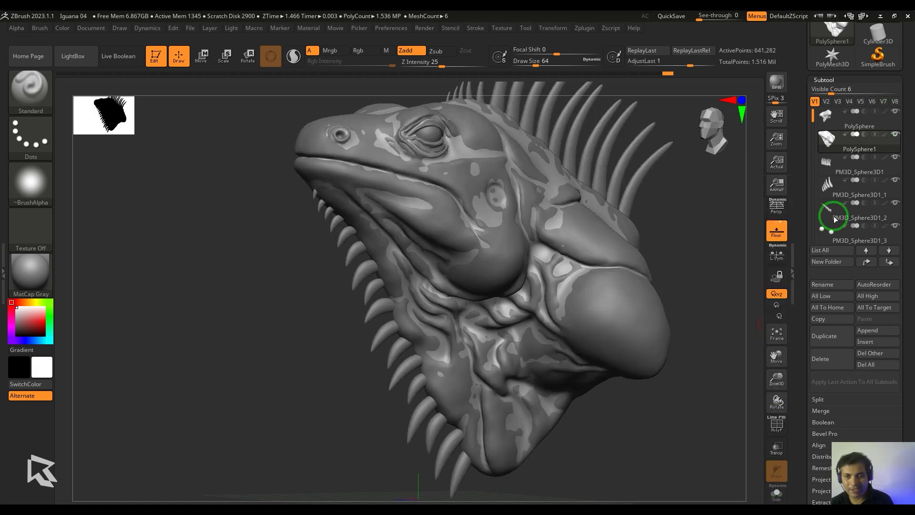
left_click(895, 157)
left_click(895, 180)
left_click(895, 194)
left_click(895, 203)
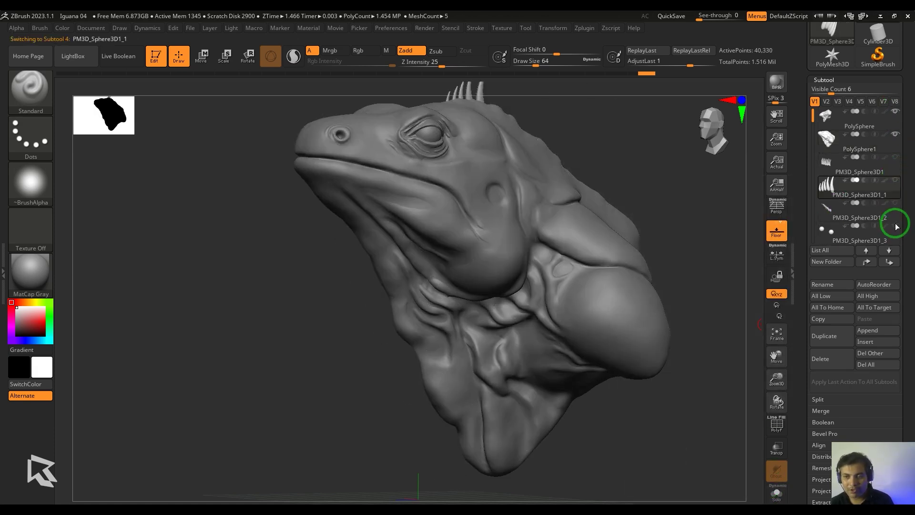
left_click(895, 226)
Compare the detailed PolySphere sculpt with the subdivided PolySphere1 by showing each head mesh alone.
mouse_move(809, 116)
left_mouse_down()
mouse_move(815, 143)
mouse_move(820, 116)
left_mouse_up()
left_click(895, 134)
left_click_drag(674, 189, 464, 205)
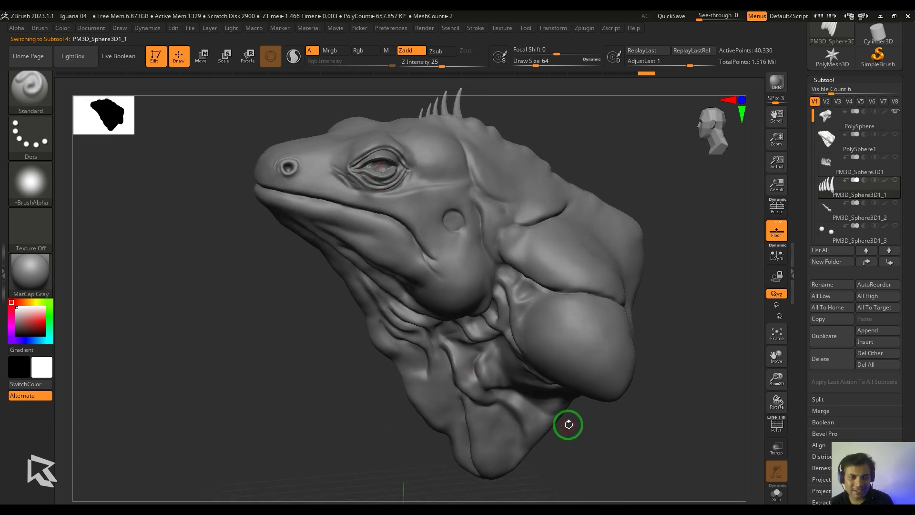
left_click(888, 120)
left_click_drag(616, 134, 687, 280, "alt")
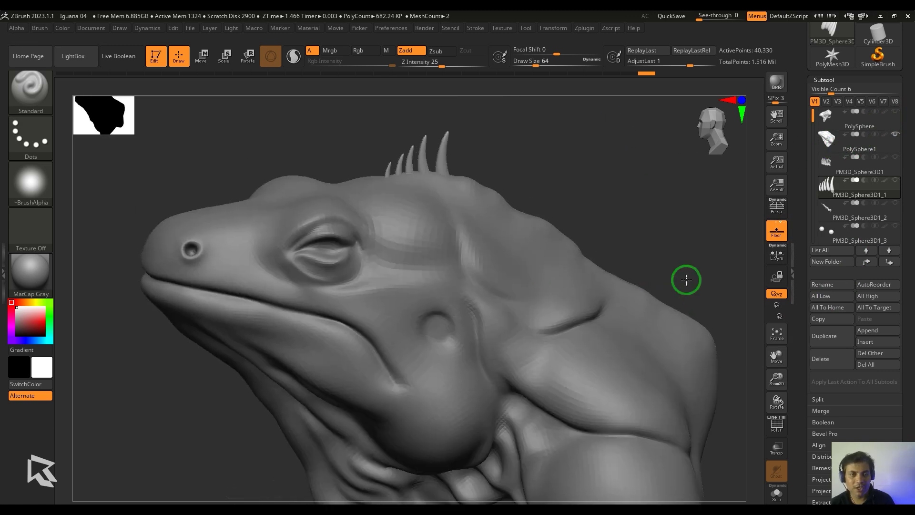
left_click_drag(505, 234, 615, 202)
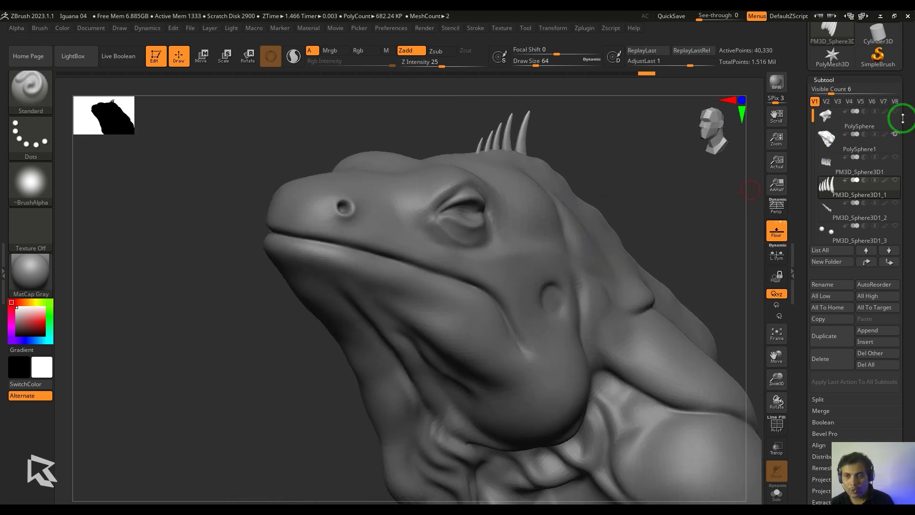
Show both head meshes together and make the retopologized PolySphere1 the active subtool.
left_click(890, 149)
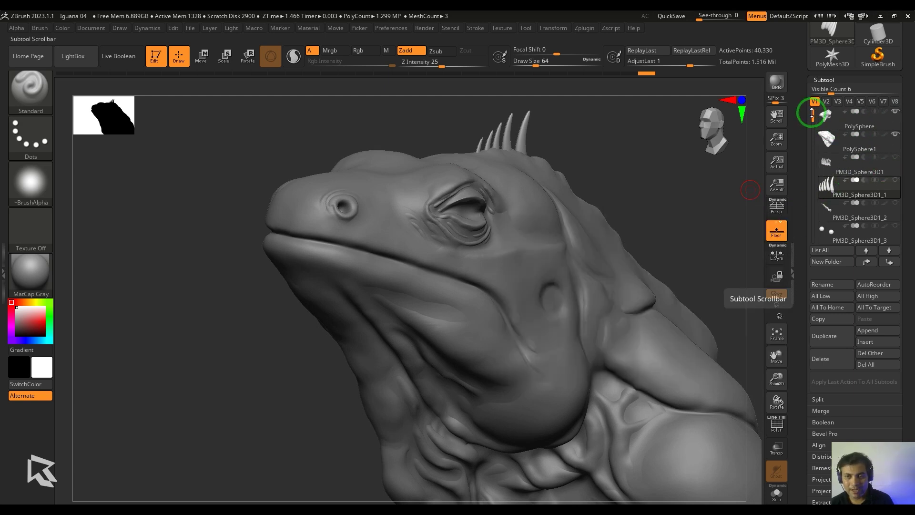
left_click(829, 142)
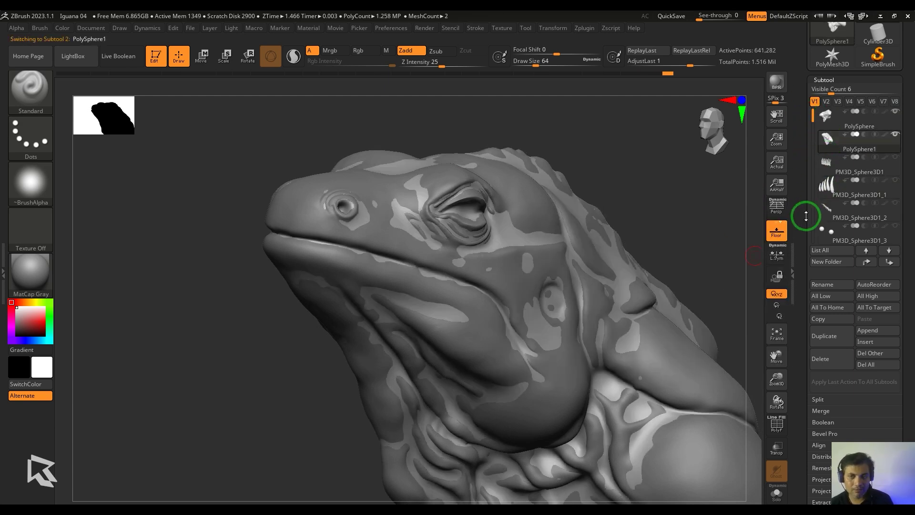
left_click(896, 115)
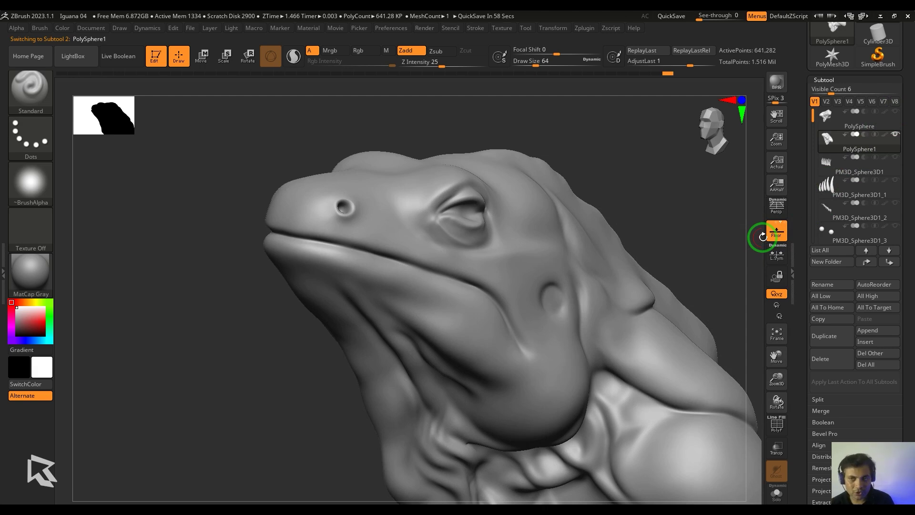
left_click(893, 133)
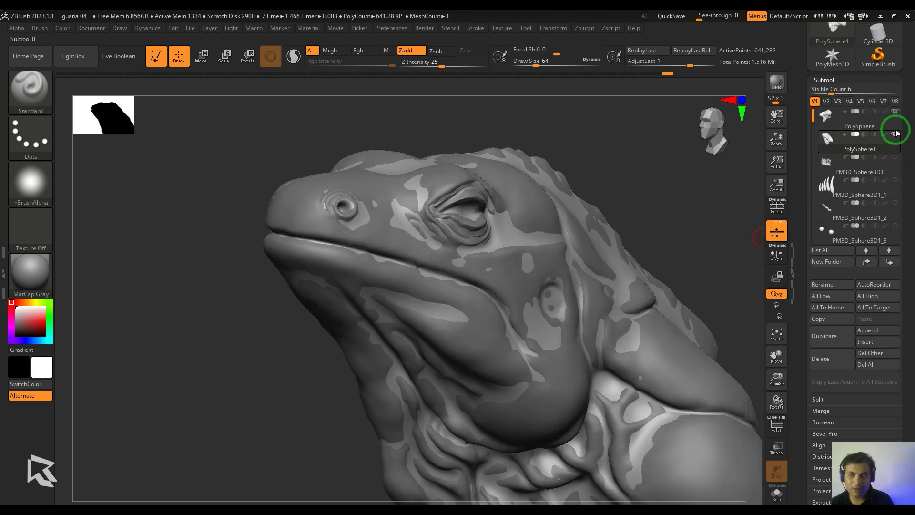
left_click(827, 115)
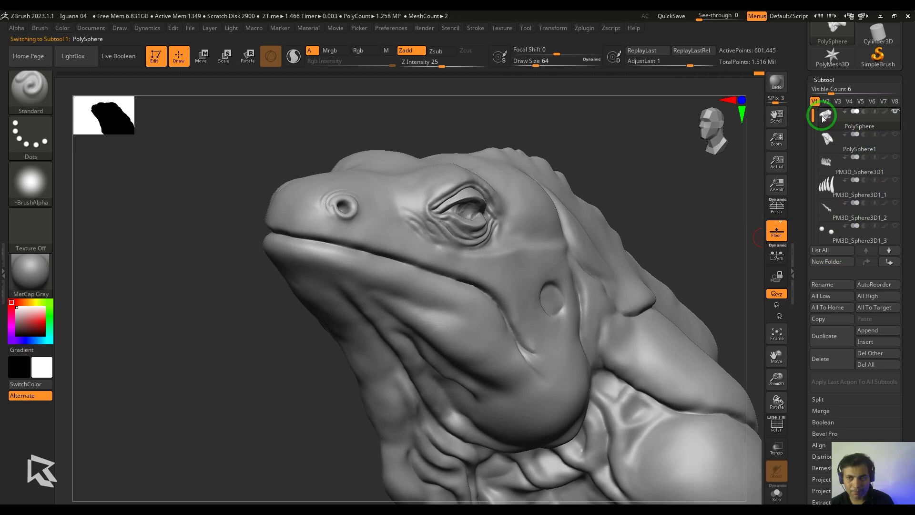
left_click(896, 136)
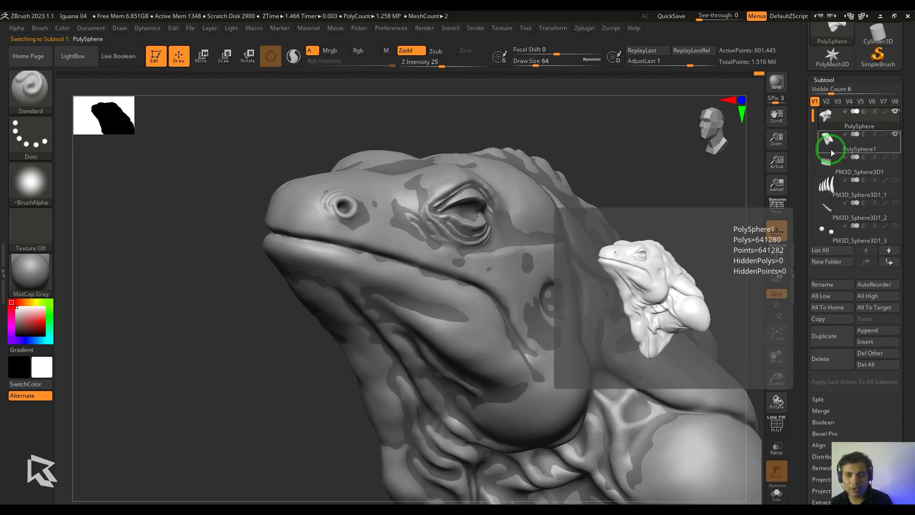
left_click(829, 143)
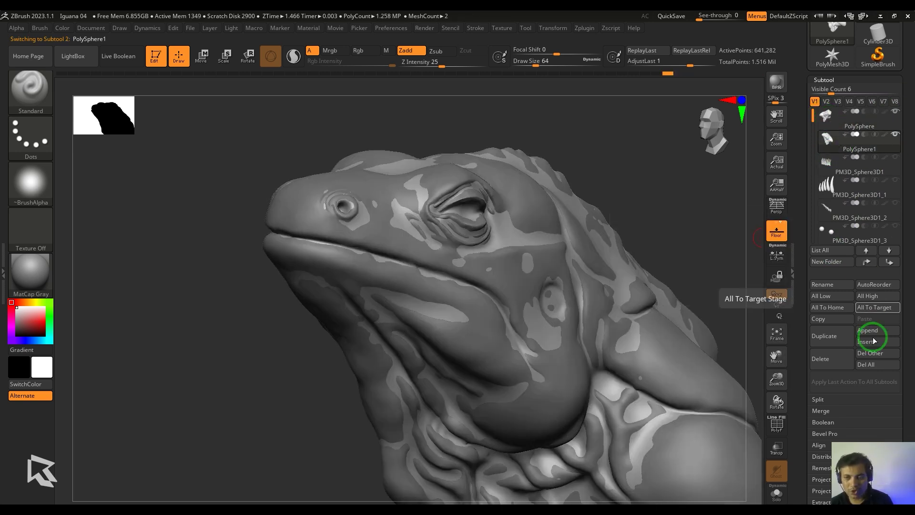
Expand the subtool Project settings for PolySphere1 and isolate the mesh in Solo mode.
left_click_drag(909, 371, 913, 287)
left_click(838, 223)
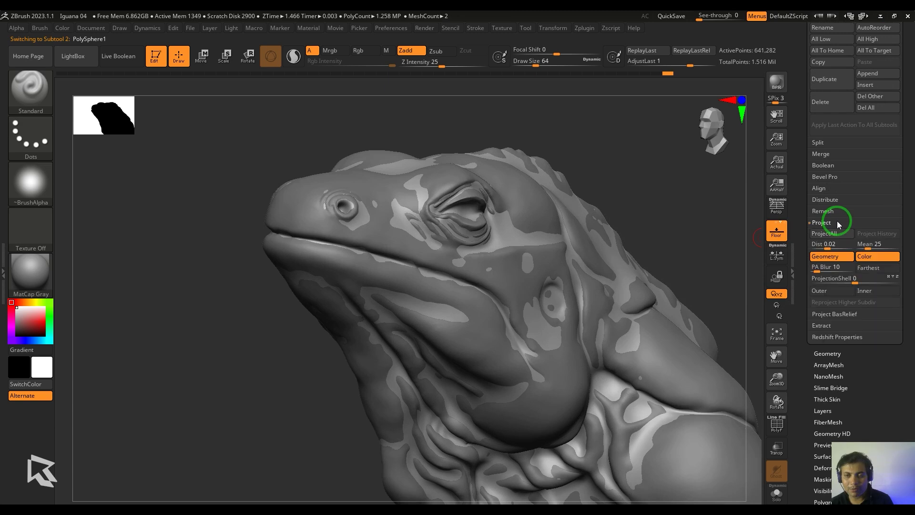
left_click_drag(901, 146, 901, 235)
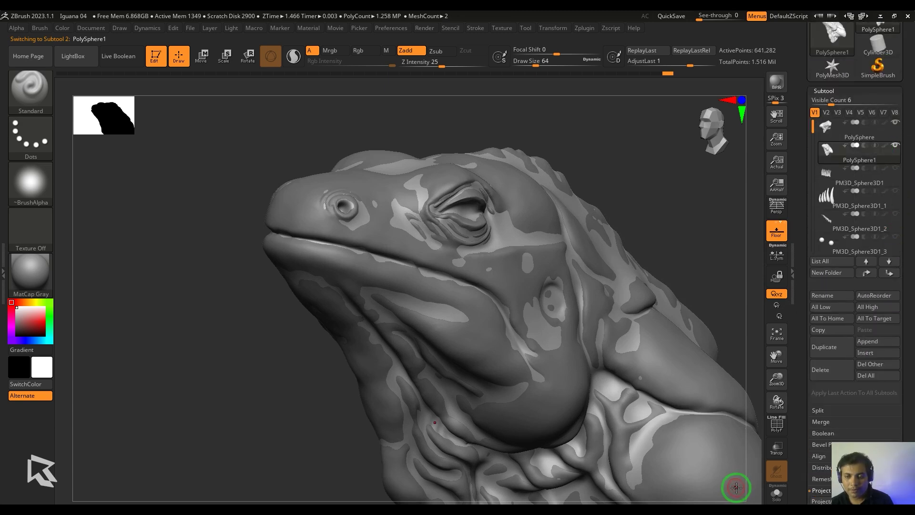
left_click(777, 495)
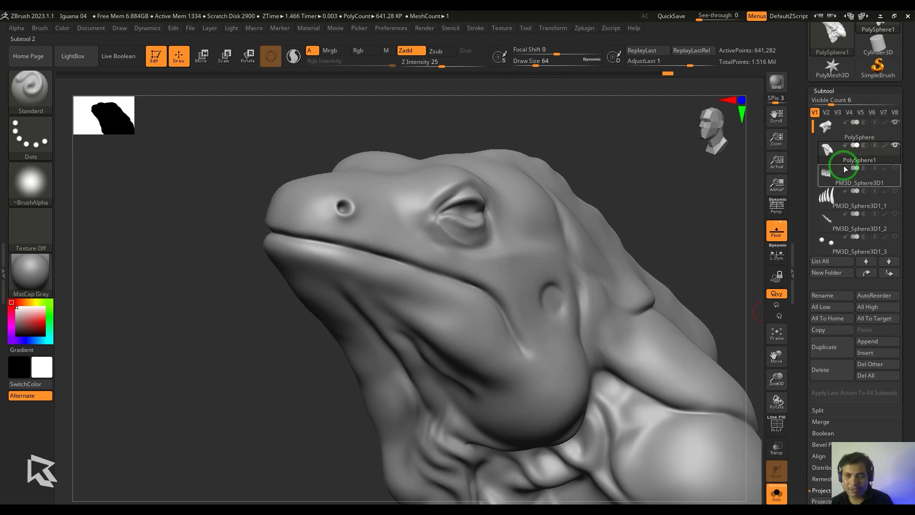
scroll(907, 193, "down", 5)
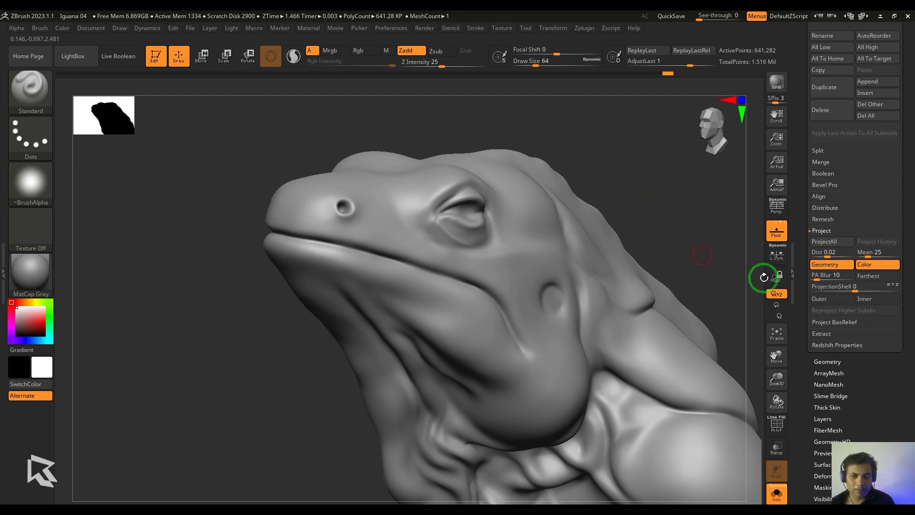
Turn off Solo mode and project the original sculpt's geometry, without color, onto PolySphere1 with ProjectAll.
left_click(777, 498)
left_click_drag(674, 208, 711, 338, "alt")
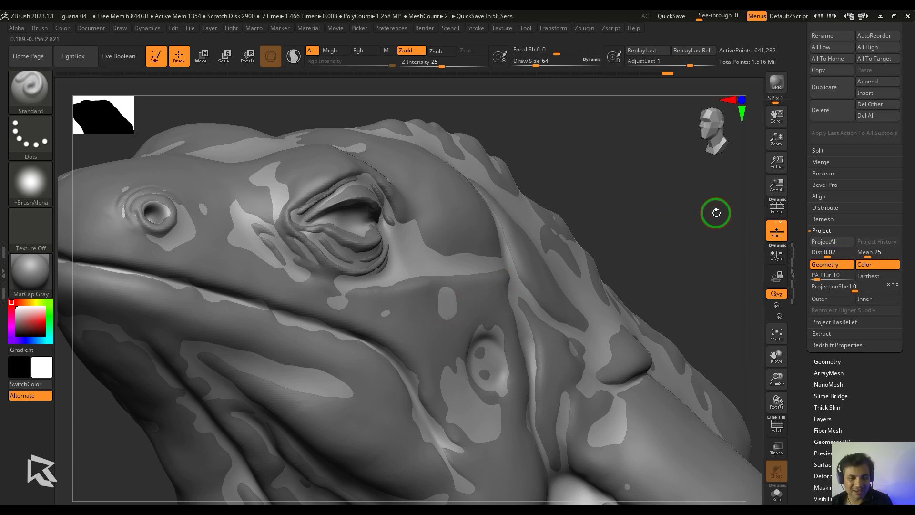
right_click_drag(688, 252, 549, 77, "ctrl")
right_click_drag(663, 245, 669, 276, "ctrl")
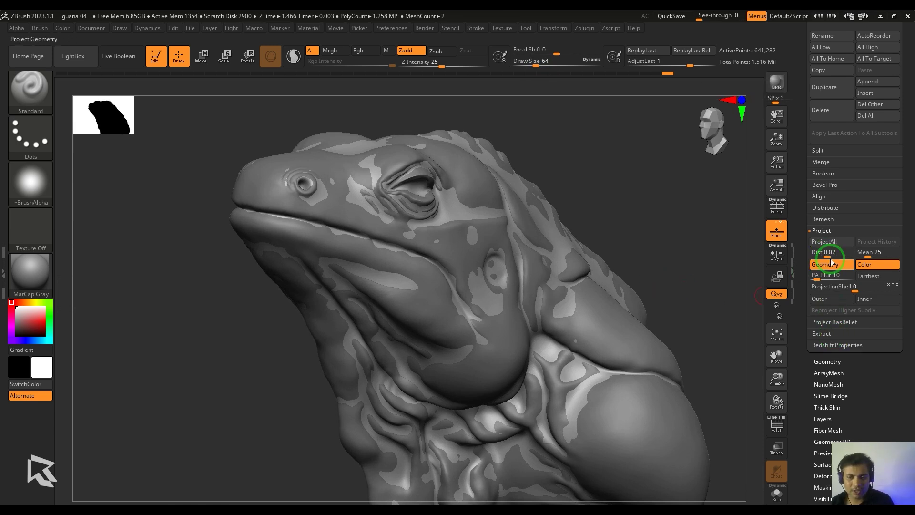
left_click(868, 264)
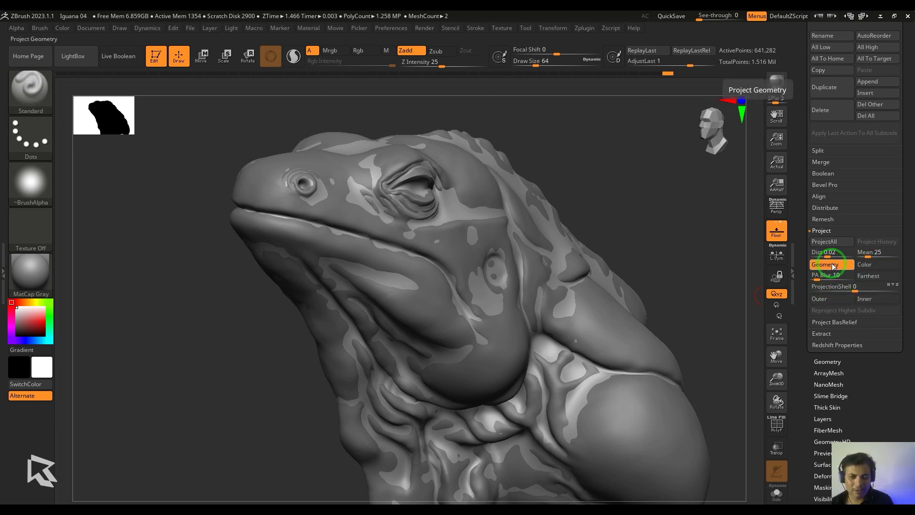
left_click(834, 242)
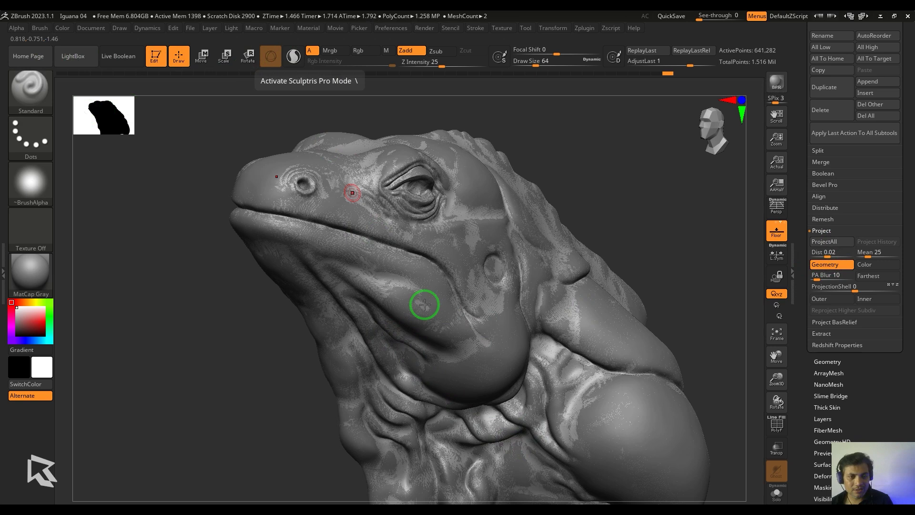
Check the projected mesh in Solo mode, and hide the original PolySphere subtool to leave only PolySphere1 showing.
left_click(776, 494)
left_click(775, 493)
left_click_drag(901, 175, 893, 286)
left_click(895, 202)
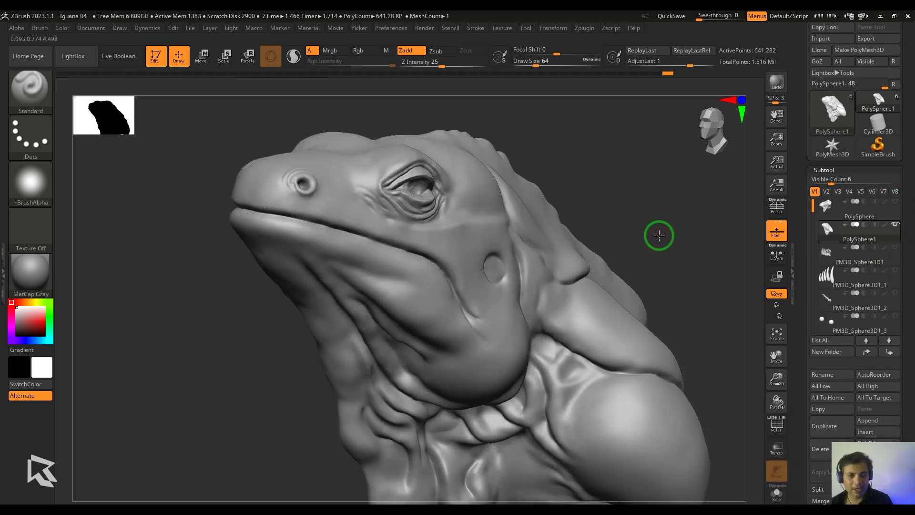
Examine the projected detail and topology of PolySphere1 from several angles, with and without the polygroup wireframe.
mouse_move(658, 233)
left_mouse_down()
mouse_move(641, 238)
mouse_move(629, 188)
mouse_move(642, 153)
mouse_move(627, 202)
mouse_move(580, 233)
mouse_move(621, 221)
mouse_move(651, 246)
mouse_move(631, 245)
mouse_move(641, 238)
left_mouse_up()
key("shift+f")
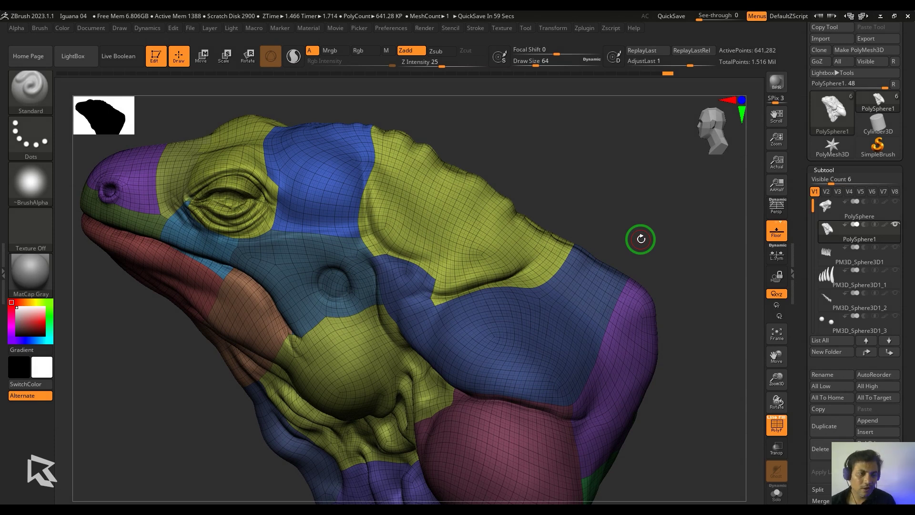
mouse_move(625, 225)
left_mouse_down()
mouse_move(644, 190)
mouse_move(633, 199)
mouse_move(630, 185)
left_mouse_up()
key("shift+f")
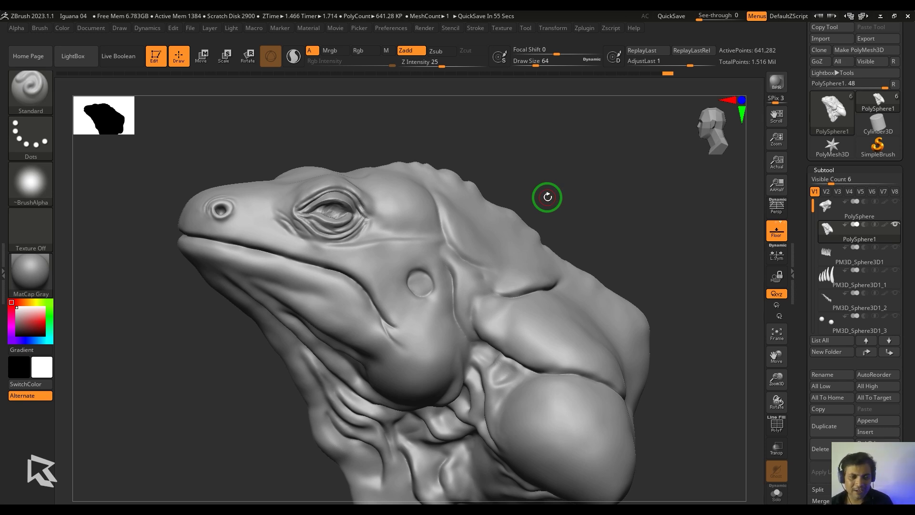
key("shift+f")
right_click_drag(598, 167, 667, 183, "ctrl")
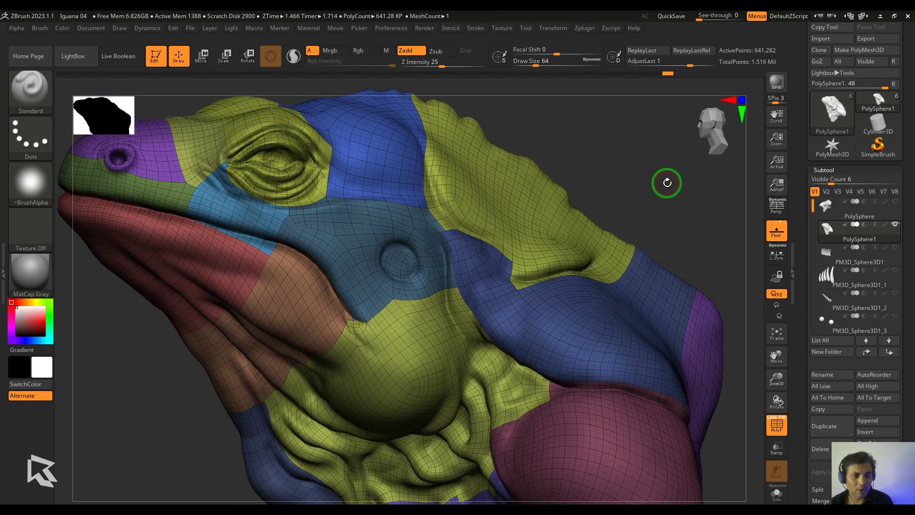
scroll(615, 148, "down", 5)
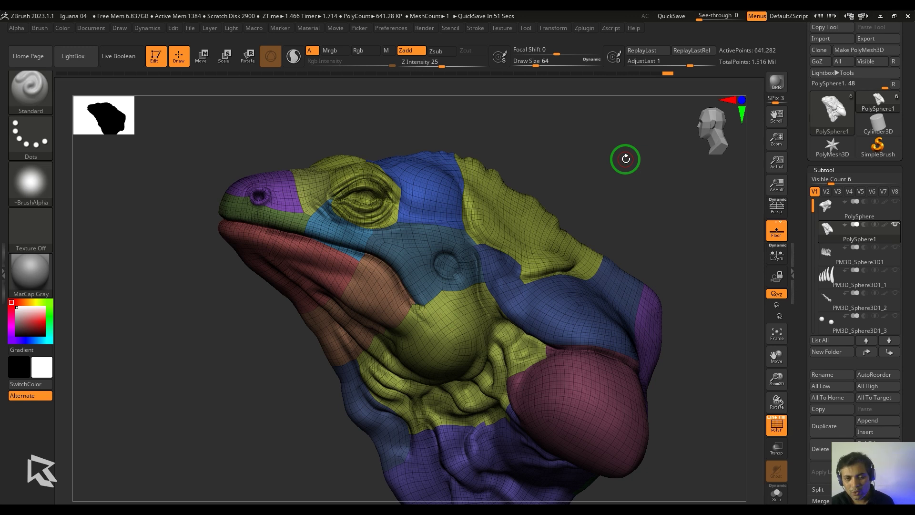
key("shift+f")
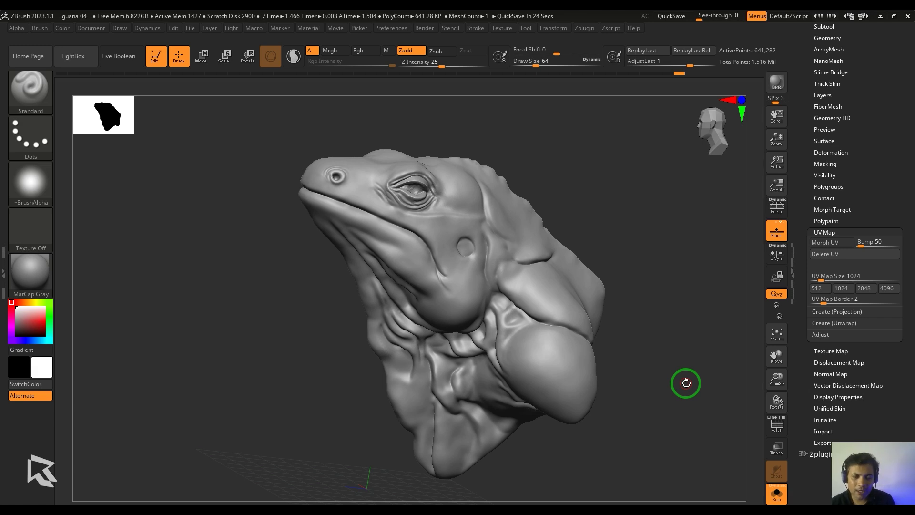
mouse_move(678, 402)
left_mouse_down()
mouse_move(684, 397)
mouse_move(697, 419)
mouse_move(687, 402)
left_mouse_up()
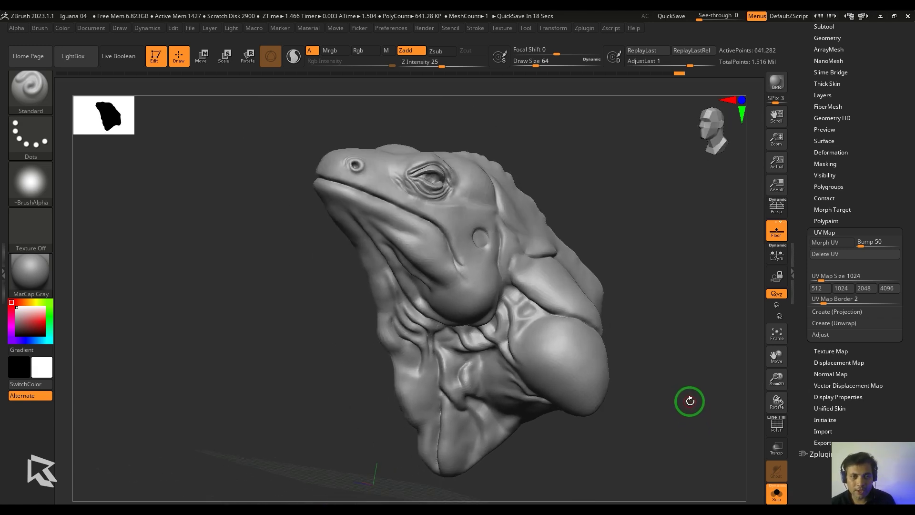